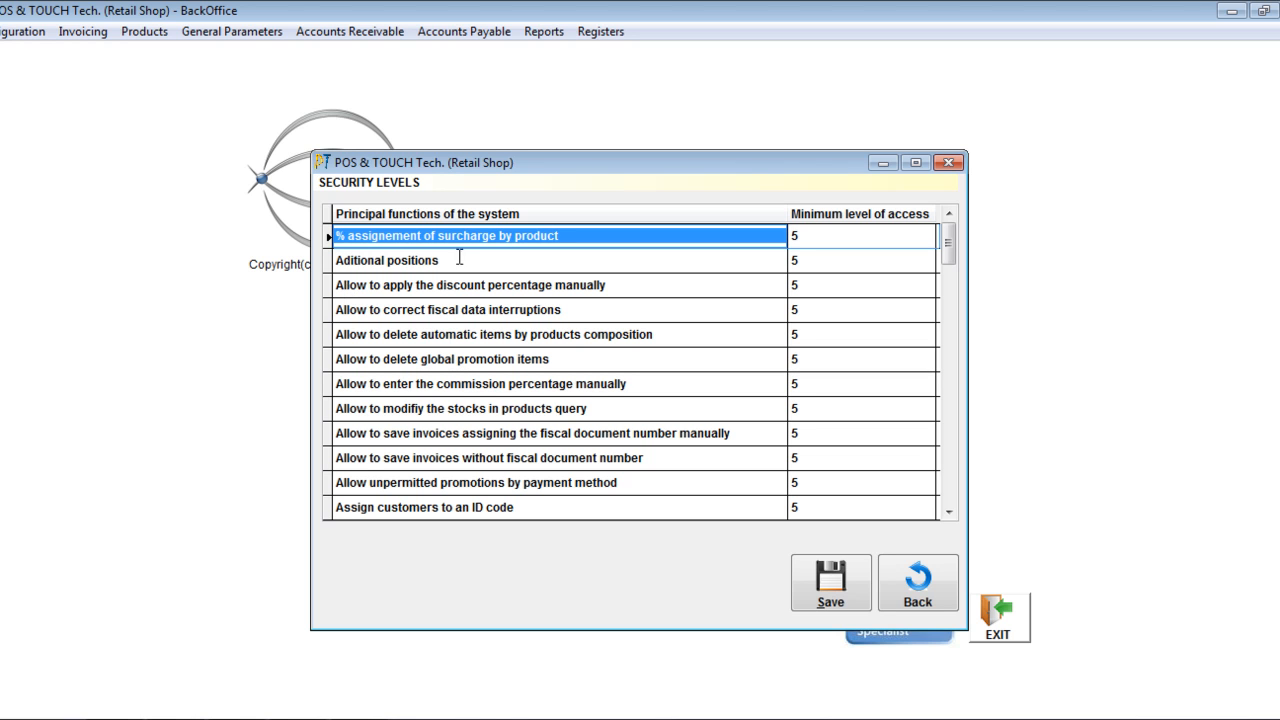
- Move the Security Levels window higher and view the access level choices for "% assignement of surcharge by product"
{"action": "left_click_drag", "start_coordinate": [558, 172], "coordinate": [567, 91]}
{"action": "mouse_move", "coordinate": [956, 159]}
{"action": "left_mouse_down"}
{"action": "mouse_move", "coordinate": [958, 353]}
{"action": "mouse_move", "coordinate": [960, 150]}
{"action": "left_mouse_up"}
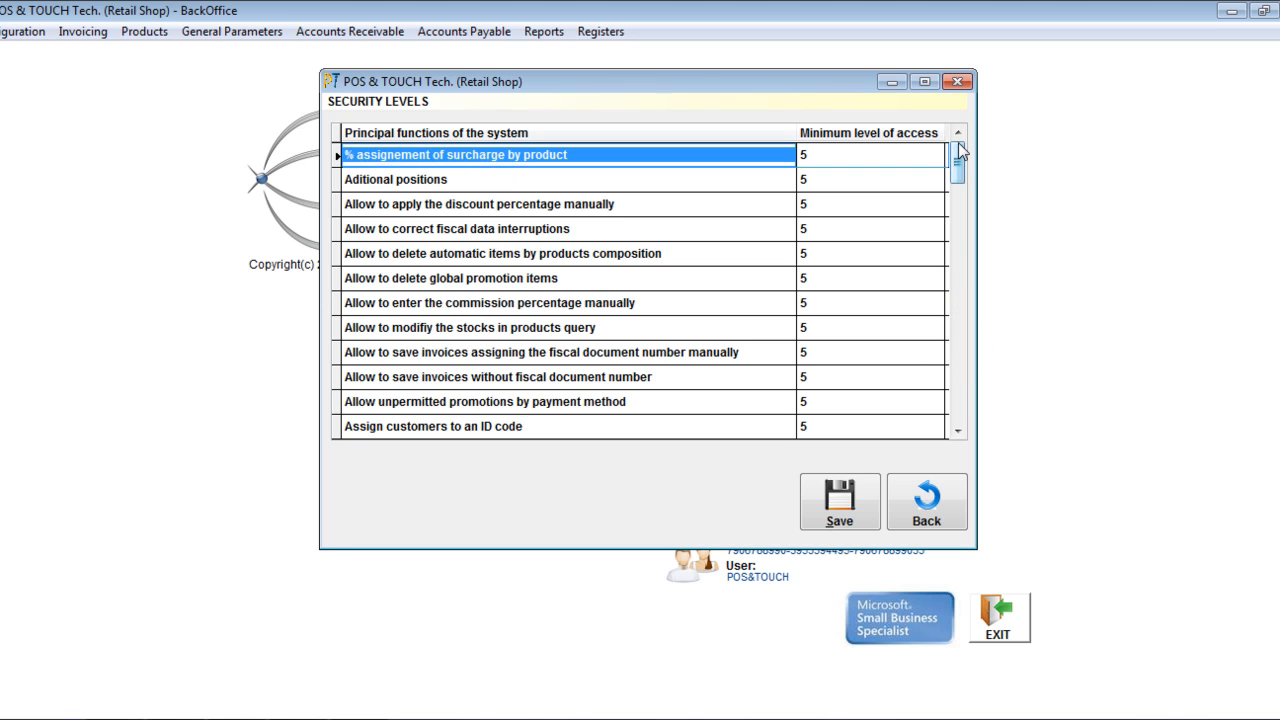
{"action": "left_click", "coordinate": [810, 155]}
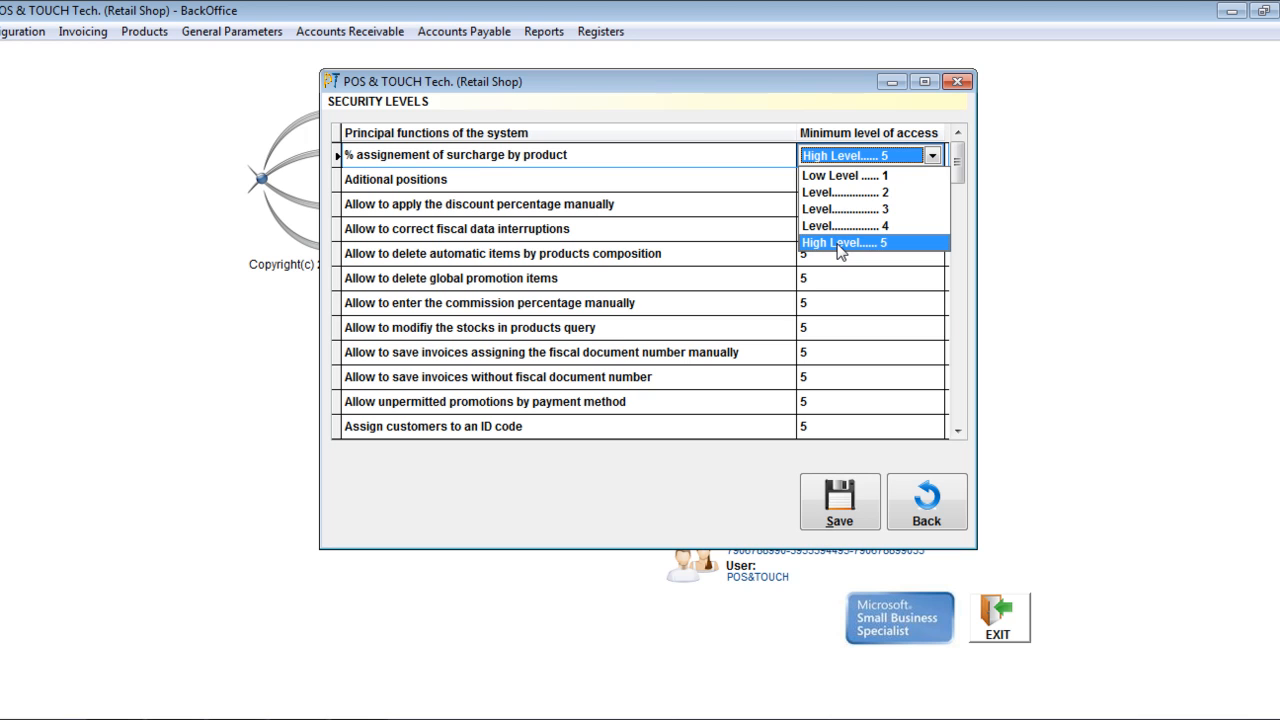
{"action": "left_click", "coordinate": [856, 155]}
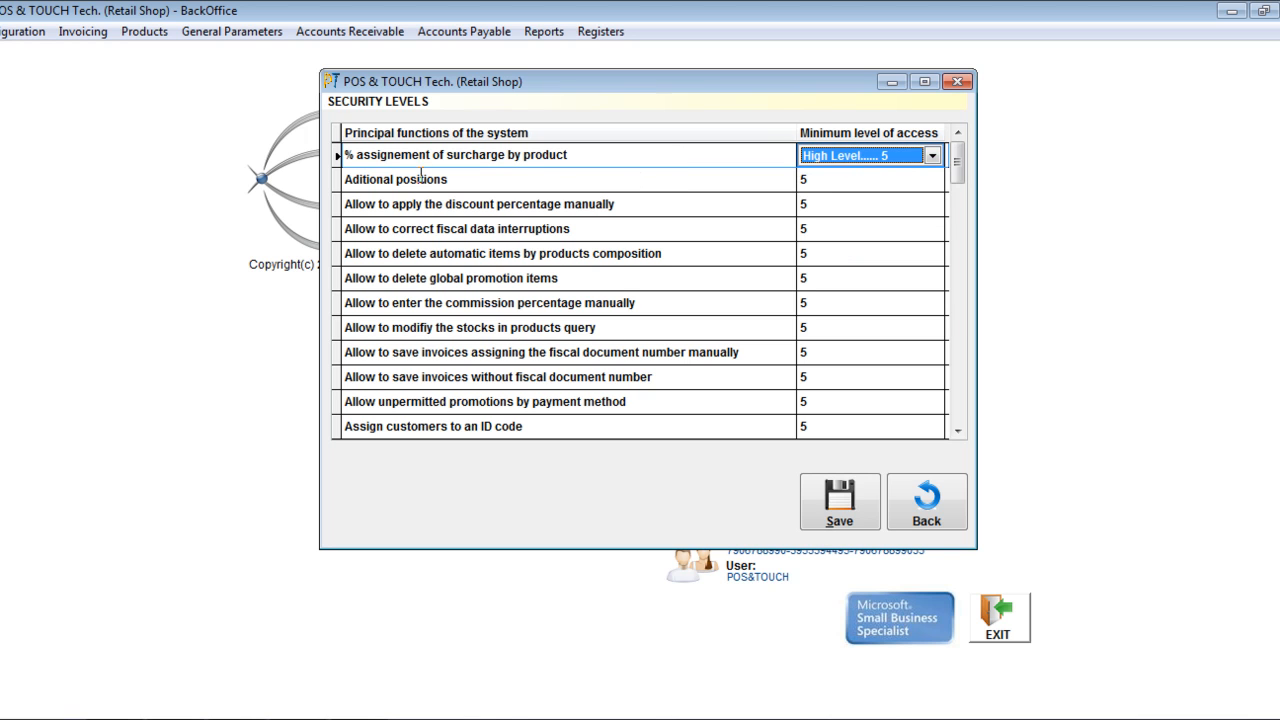
- Set the minimum level of access for "Cash register opening" to Low Level 1
{"action": "left_click_drag", "start_coordinate": [960, 151], "coordinate": [960, 186]}
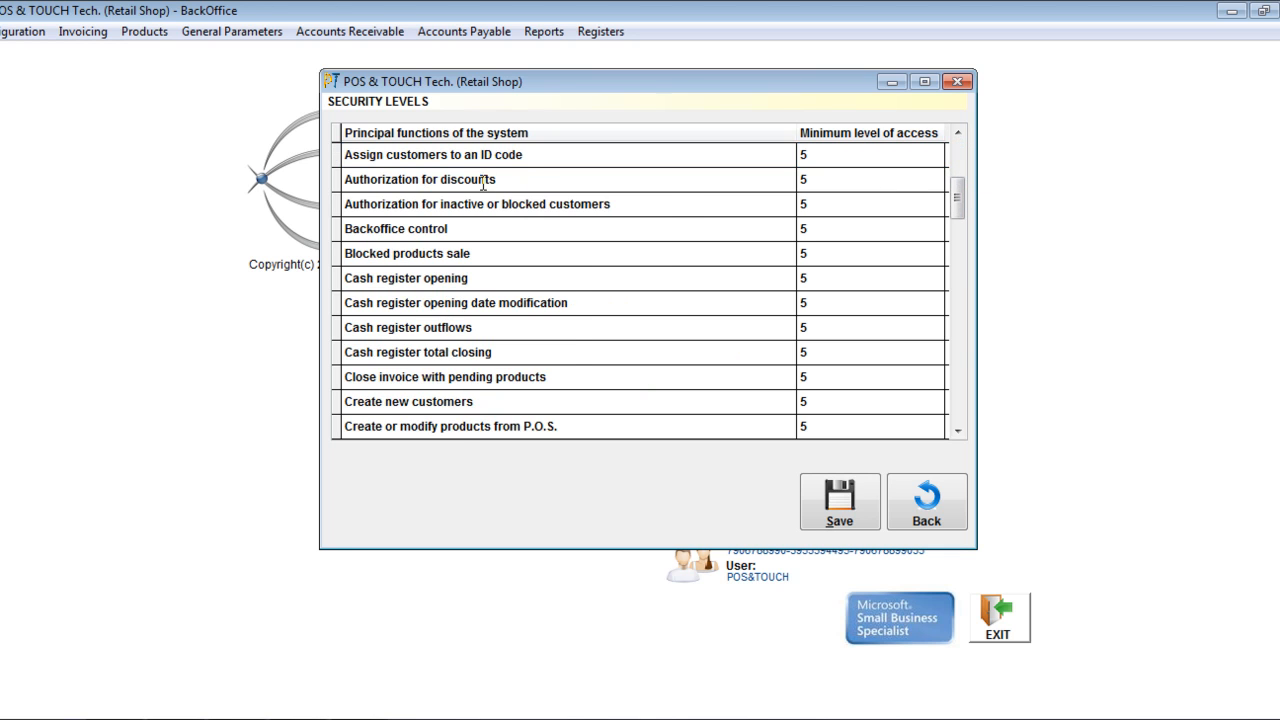
{"action": "scroll", "coordinate": [476, 205], "scroll_direction": "down", "scroll_amount": 2}
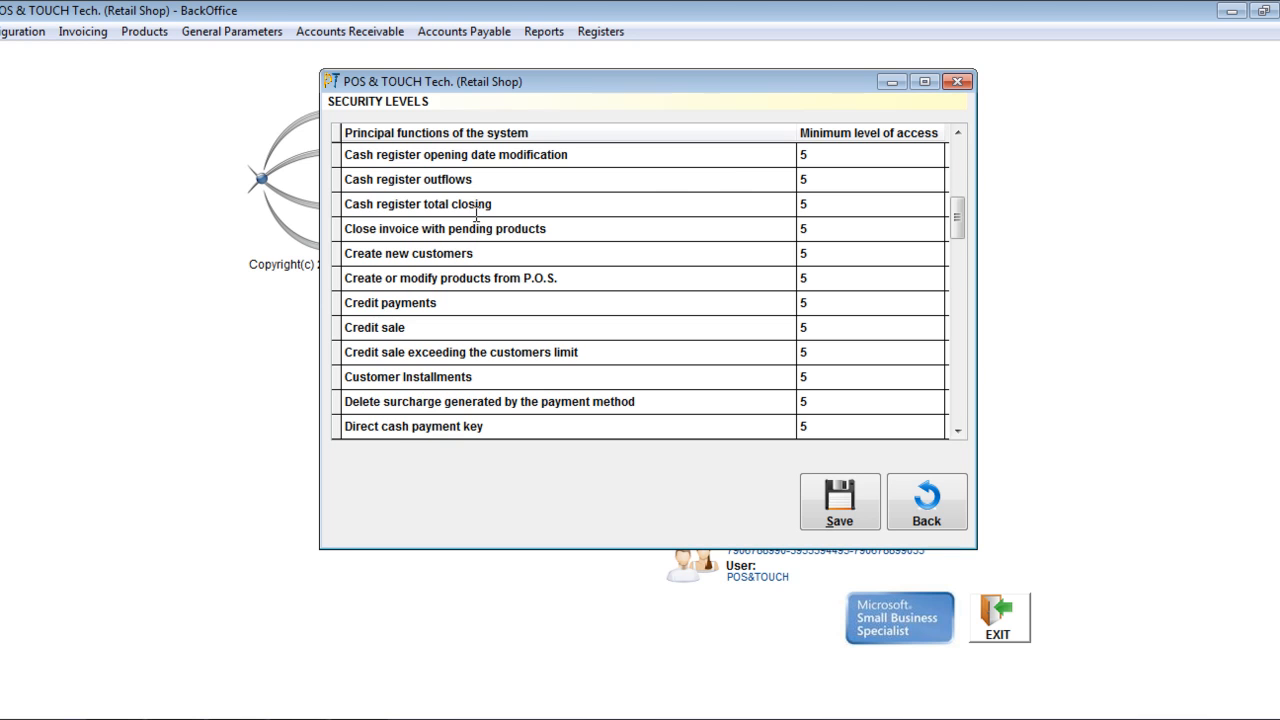
{"action": "scroll", "coordinate": [472, 232], "scroll_direction": "up", "scroll_amount": 3}
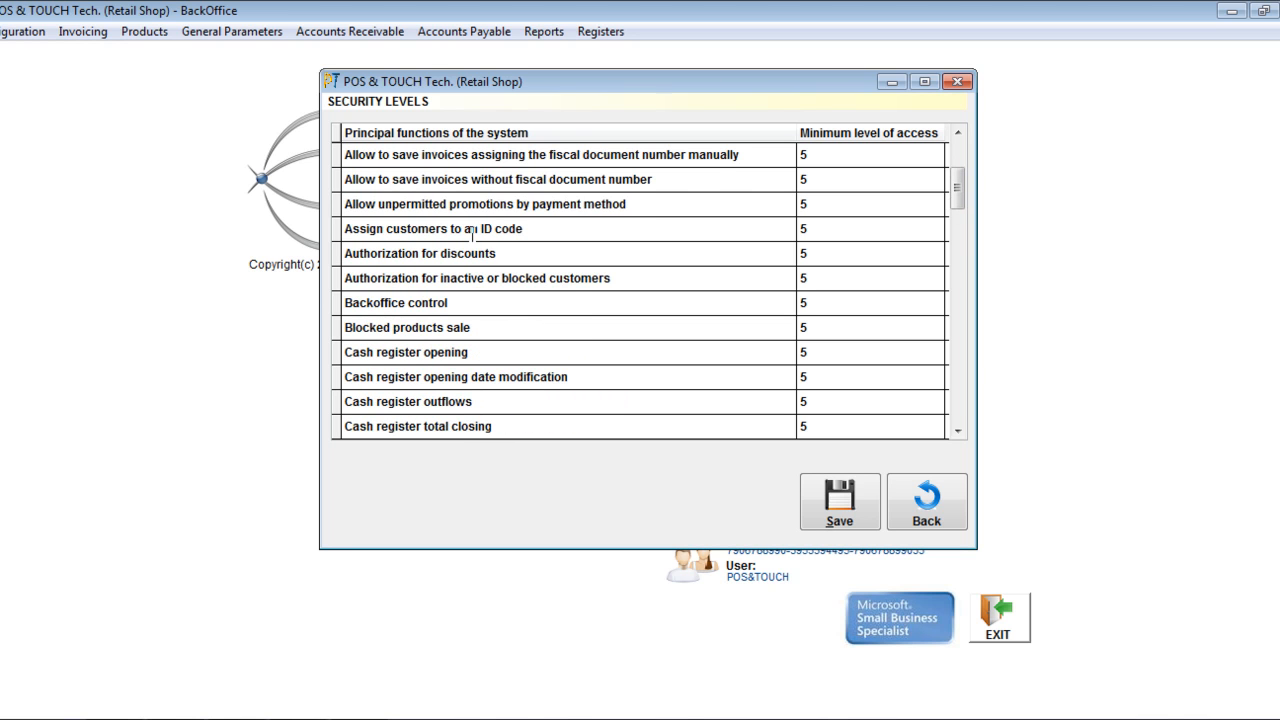
{"action": "scroll", "coordinate": [472, 232], "scroll_direction": "down", "scroll_amount": 2}
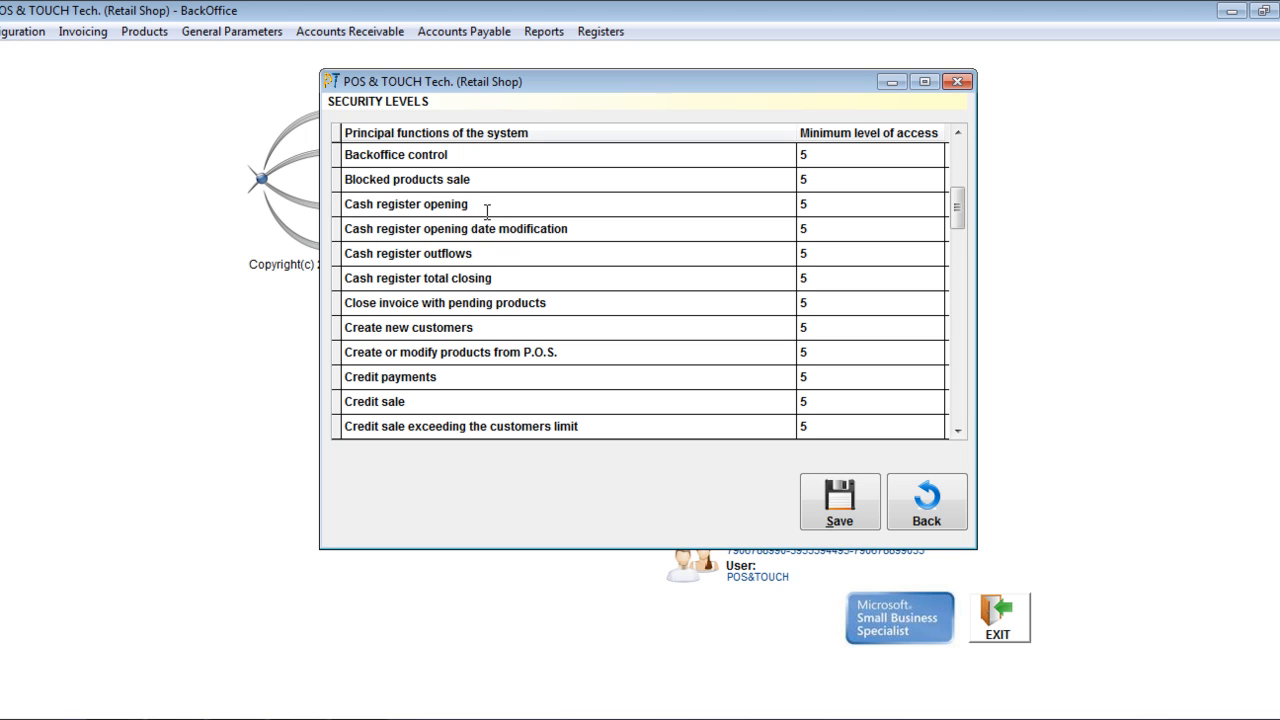
{"action": "left_click", "coordinate": [371, 203]}
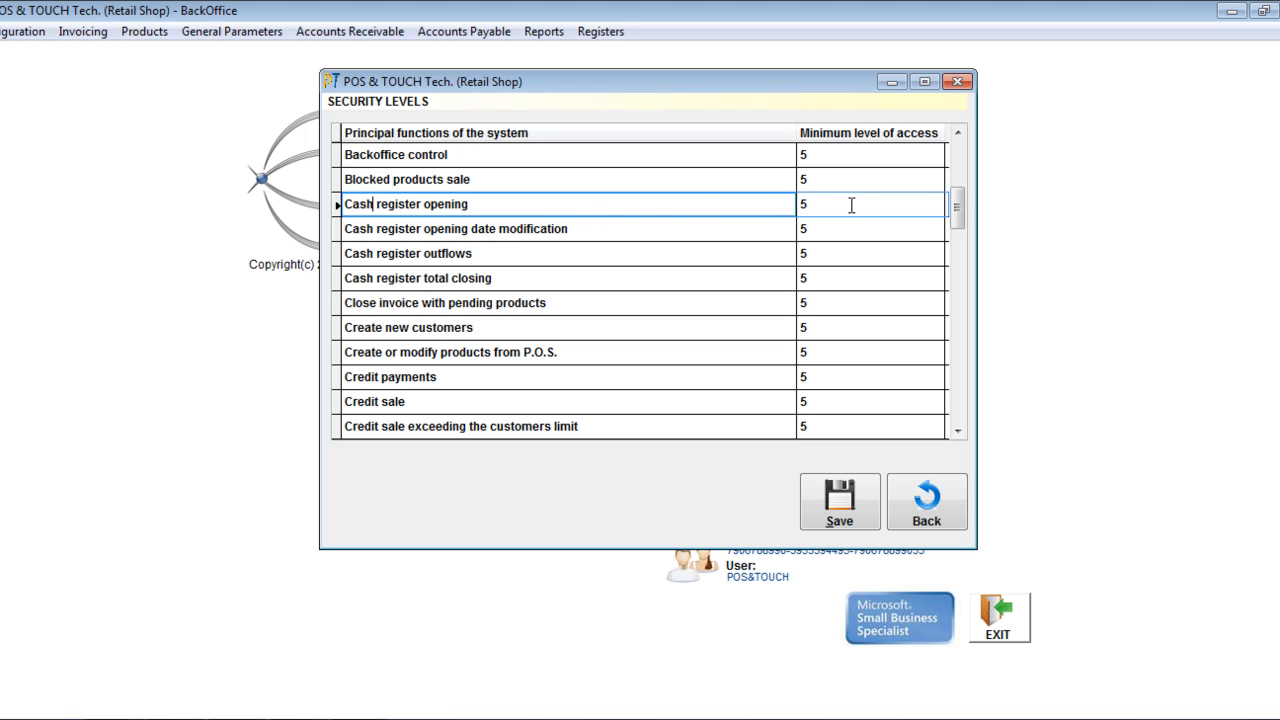
{"action": "left_click", "coordinate": [937, 204]}
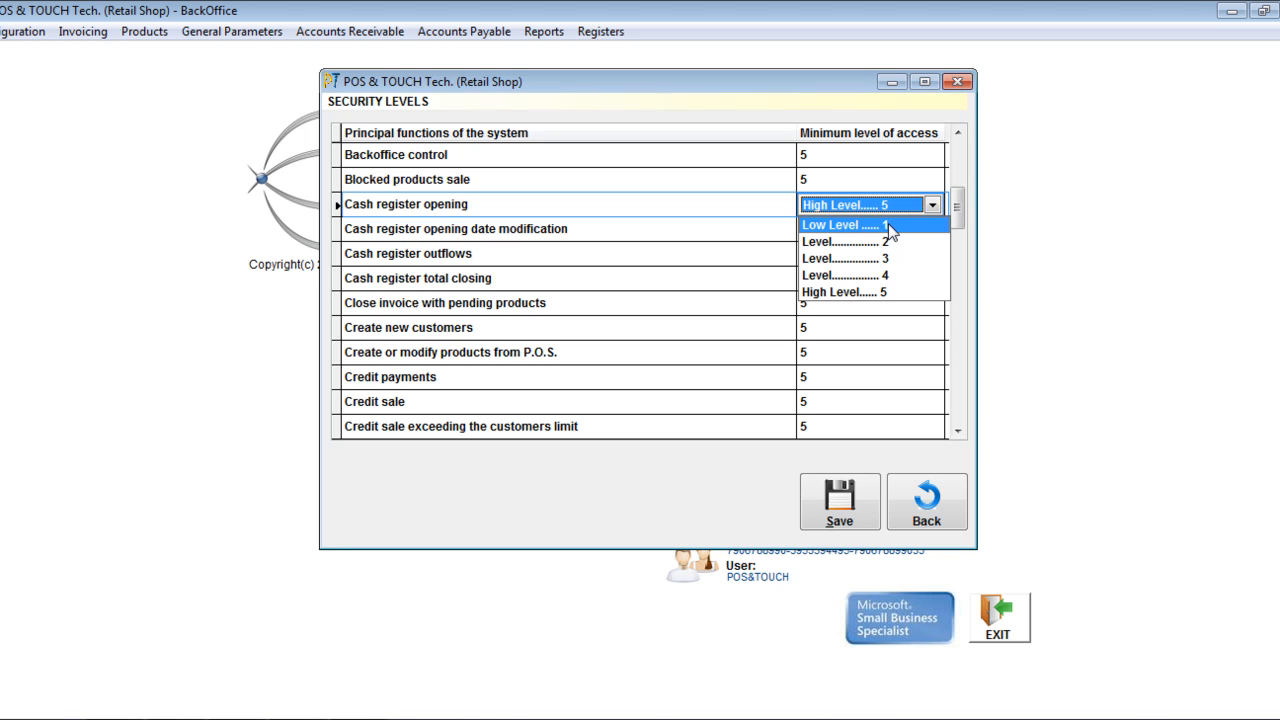
{"action": "left_click", "coordinate": [889, 228]}
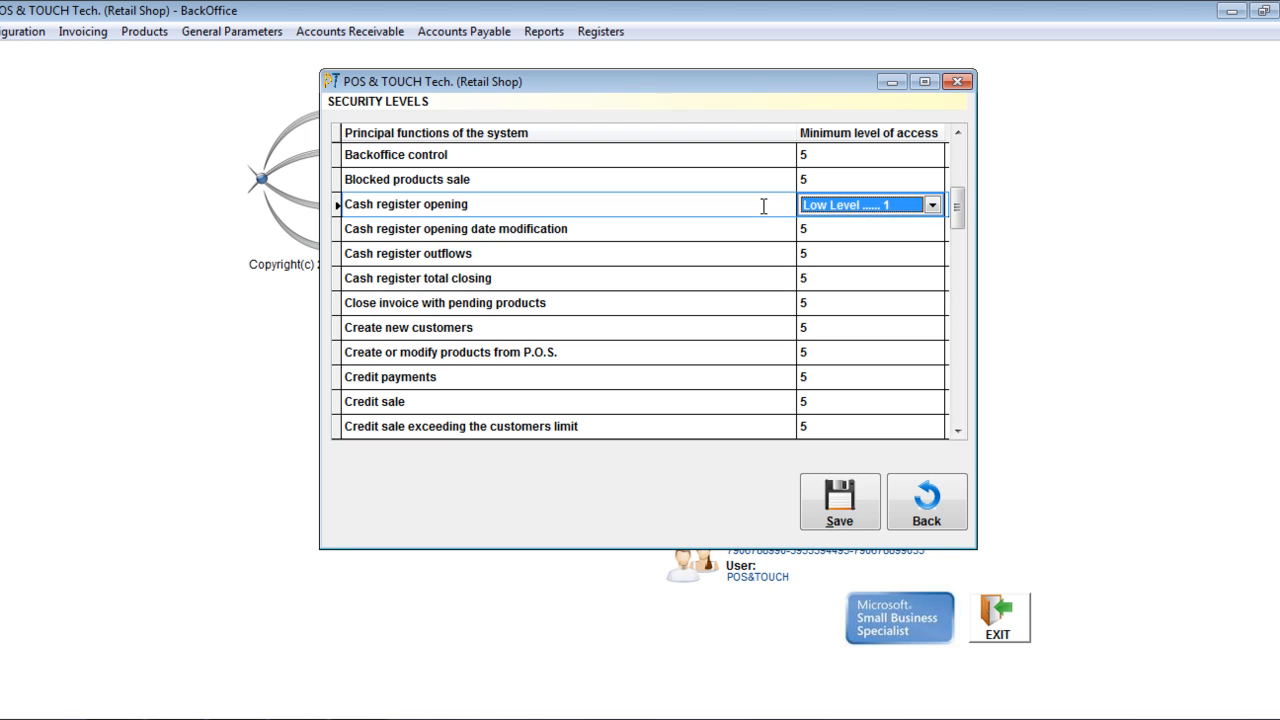
{"action": "left_click_drag", "start_coordinate": [497, 204], "coordinate": [324, 204]}
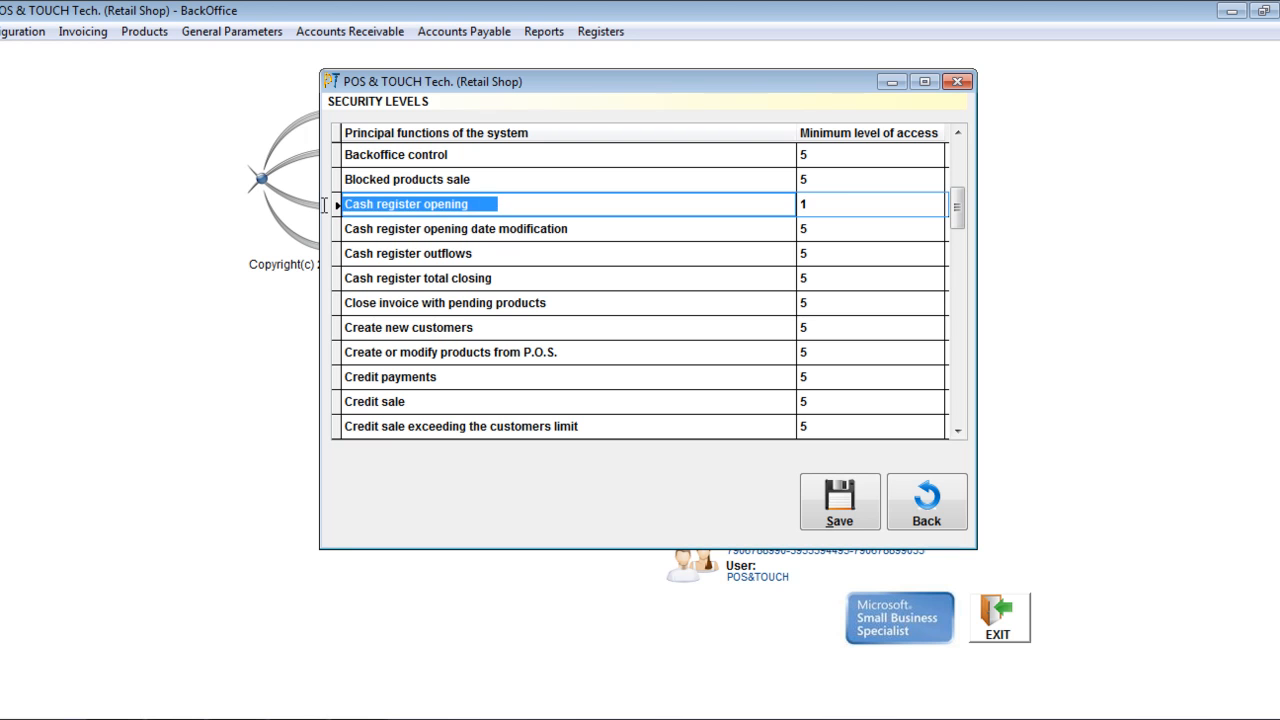
{"action": "left_click", "coordinate": [836, 206]}
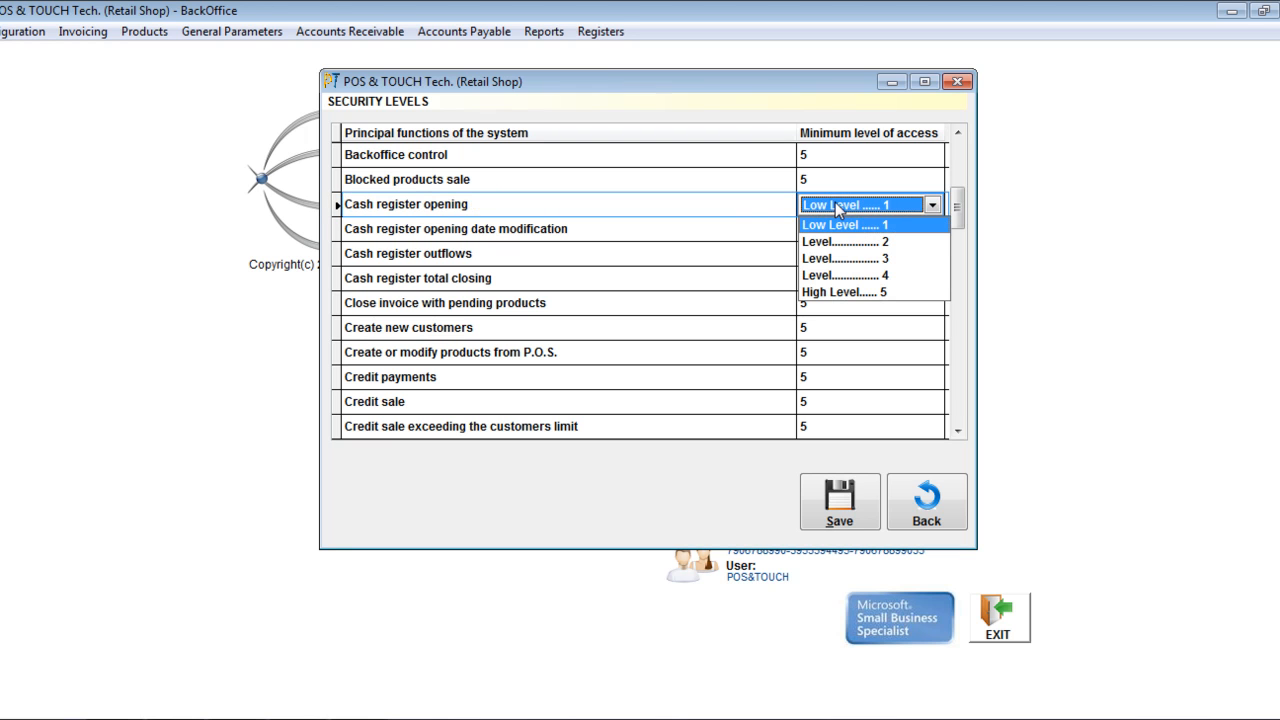
{"action": "left_click", "coordinate": [836, 205]}
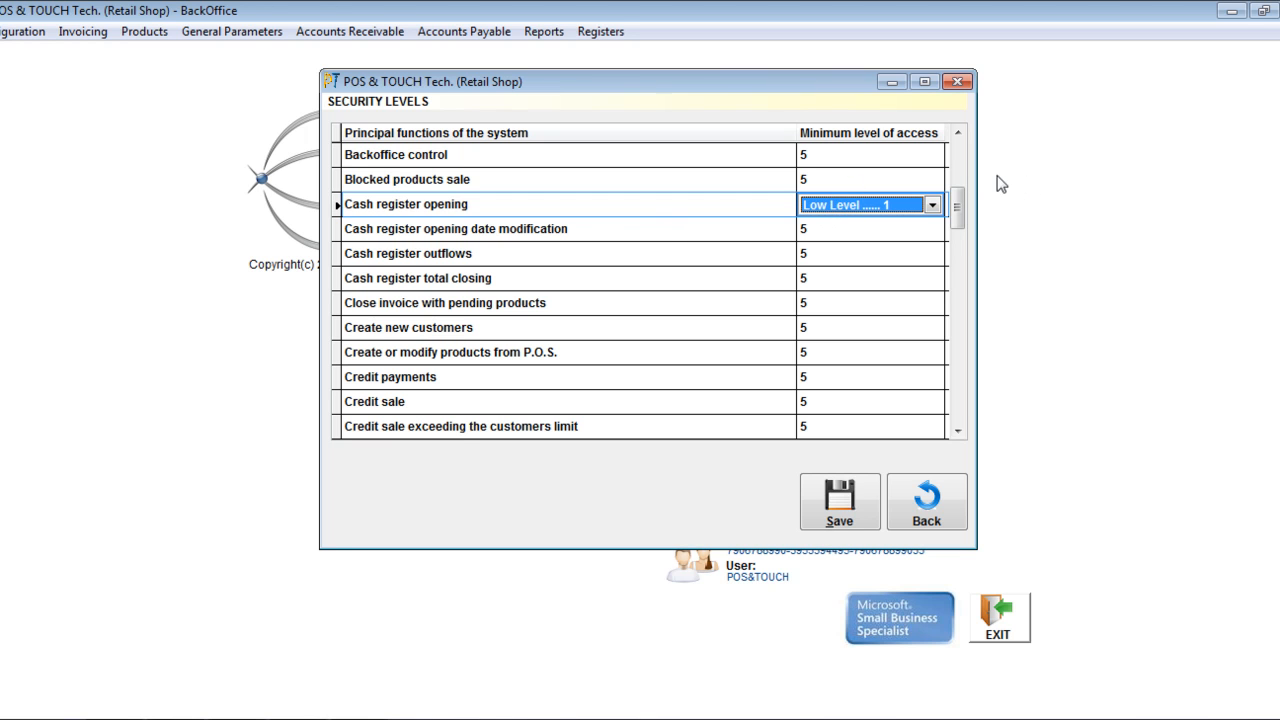
- Set the minimum level of access to 3 for "Create or modify products from P.O.S." and to 4 for "Credit sale"
{"action": "left_click_drag", "start_coordinate": [958, 203], "coordinate": [958, 225]}
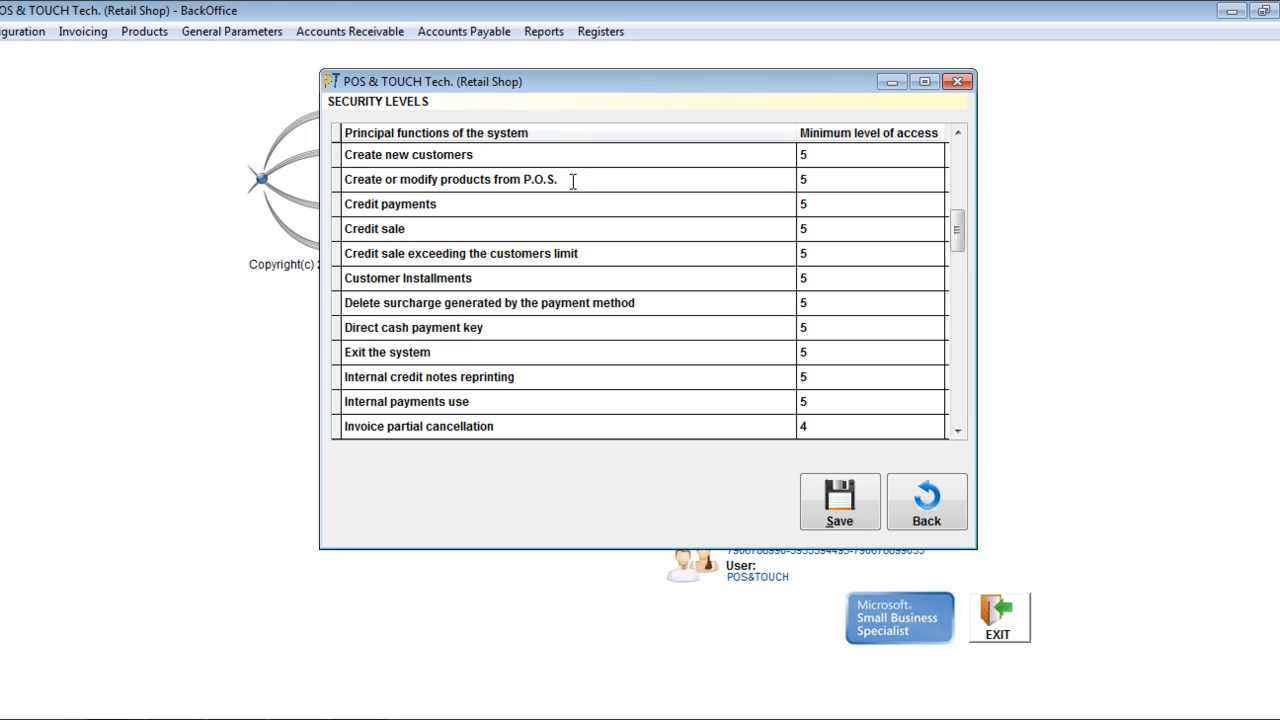
{"action": "left_click", "coordinate": [860, 179]}
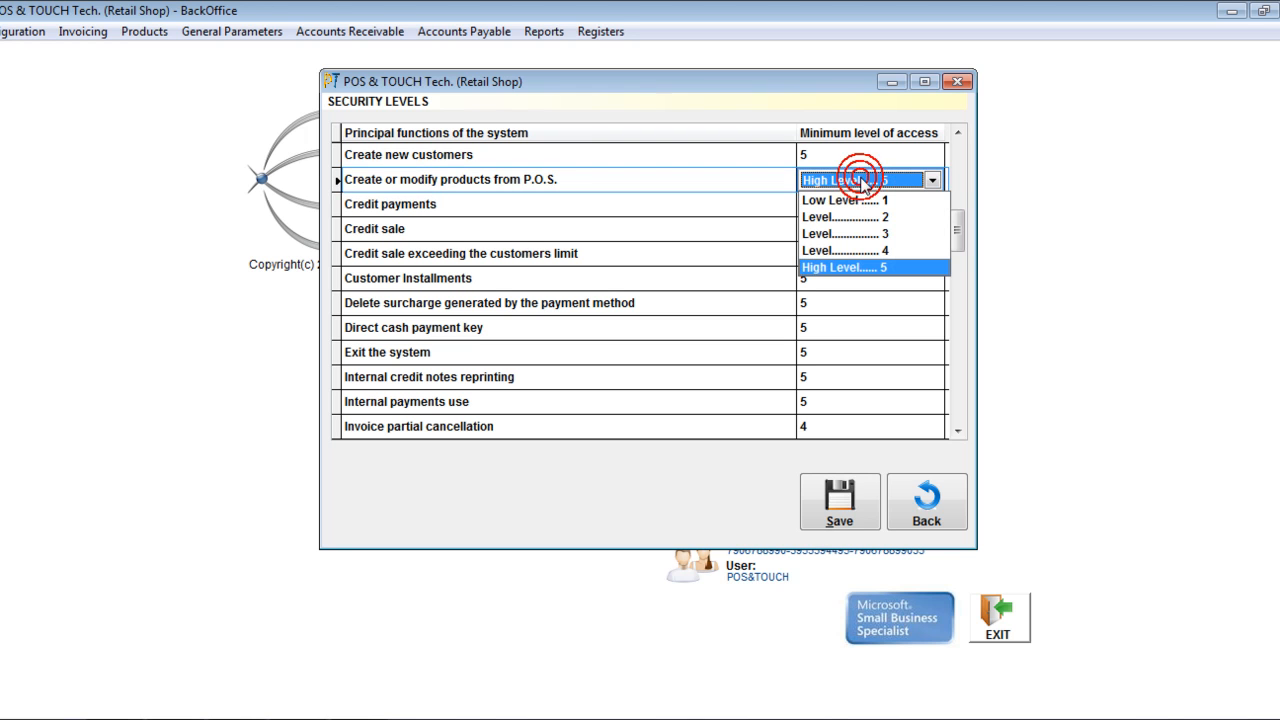
{"action": "left_click", "coordinate": [884, 236]}
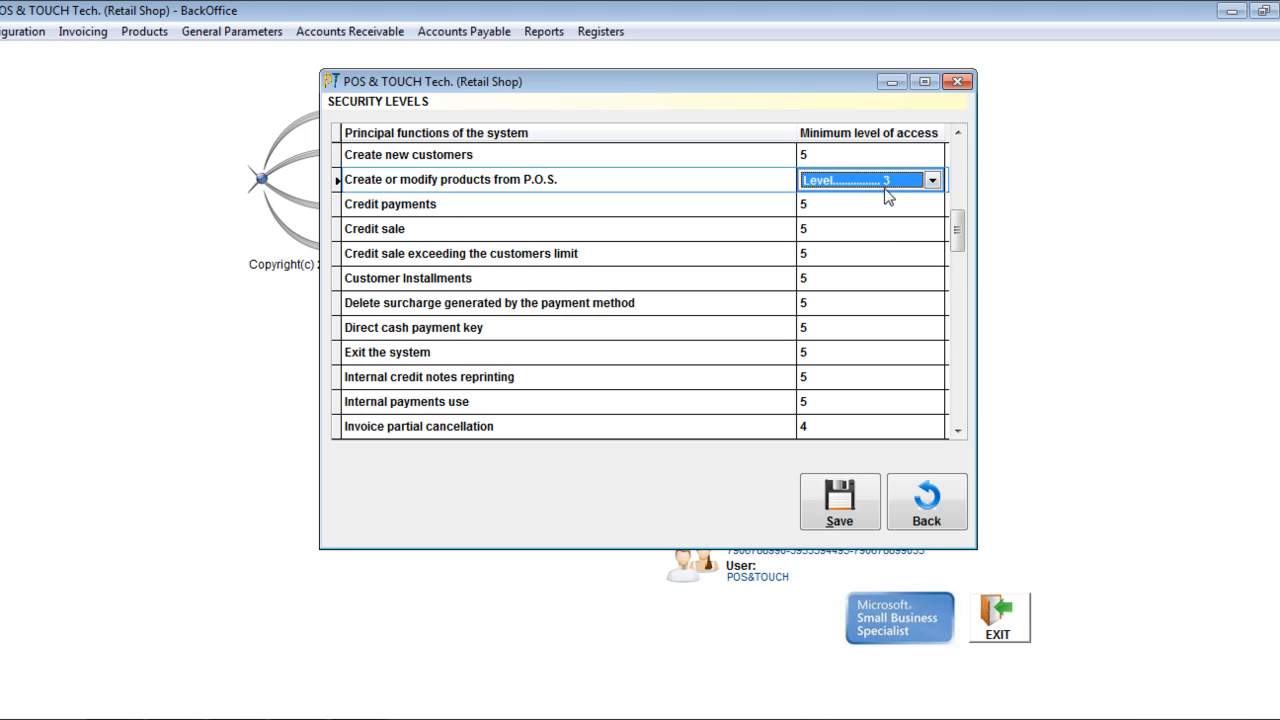
{"action": "left_click", "coordinate": [423, 238]}
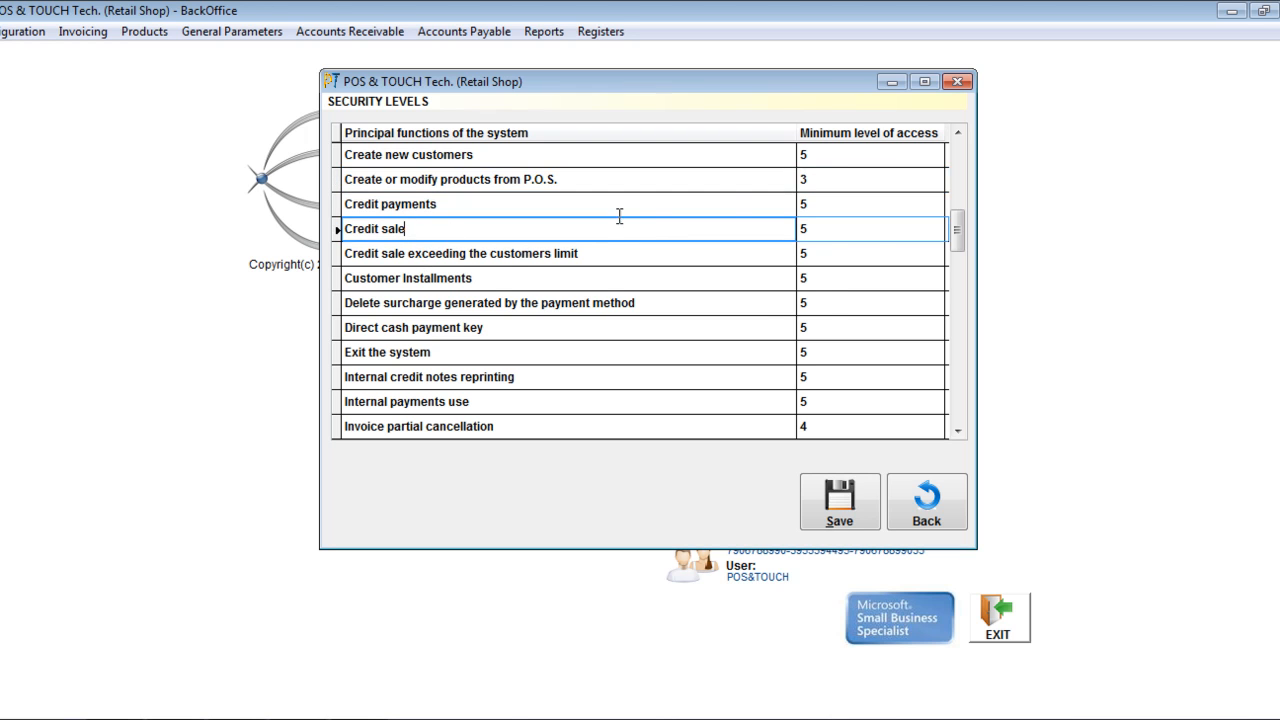
{"action": "left_click", "coordinate": [832, 230]}
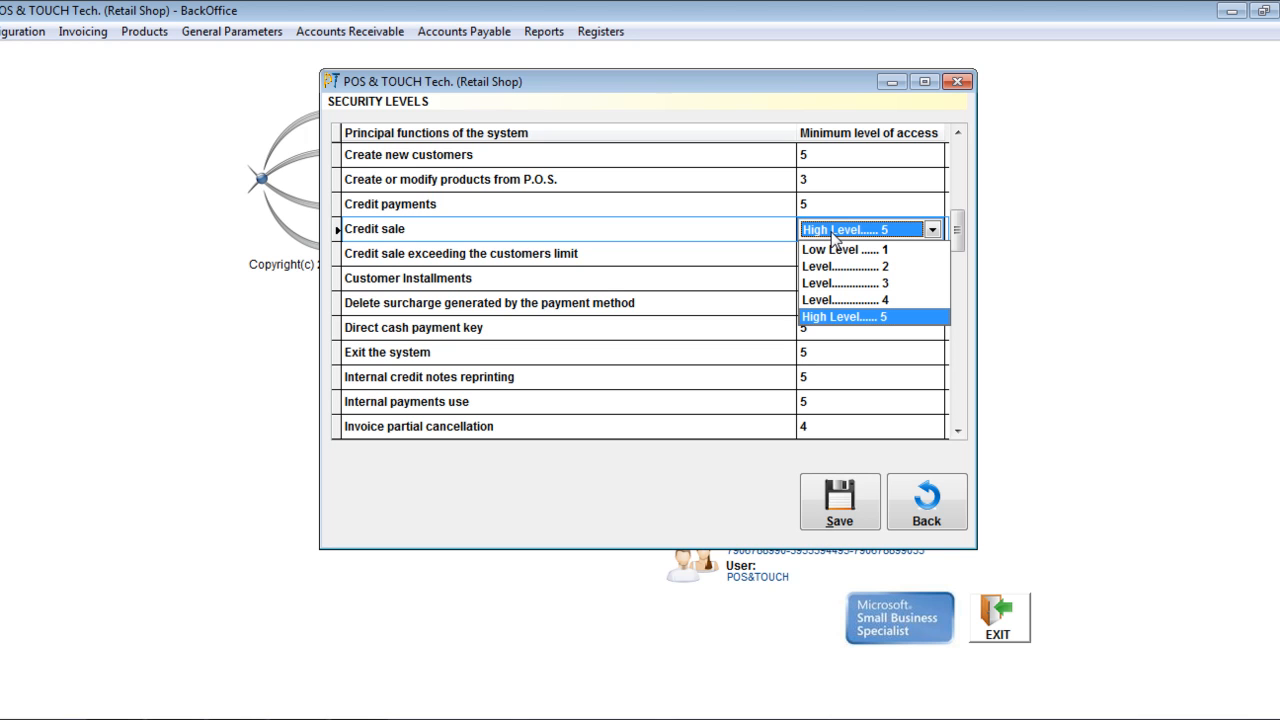
{"action": "left_click", "coordinate": [845, 301]}
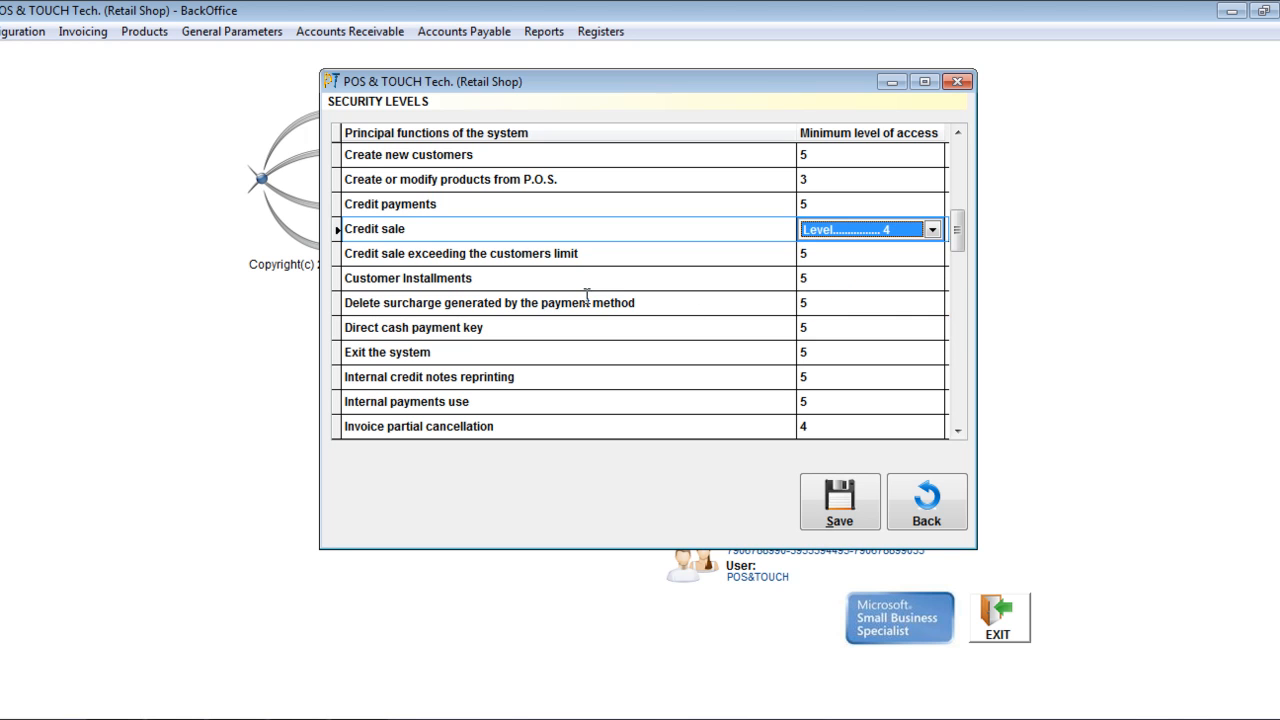
- Set the minimum level of access for "Exit the system" to Level 4
{"action": "left_click", "coordinate": [394, 353]}
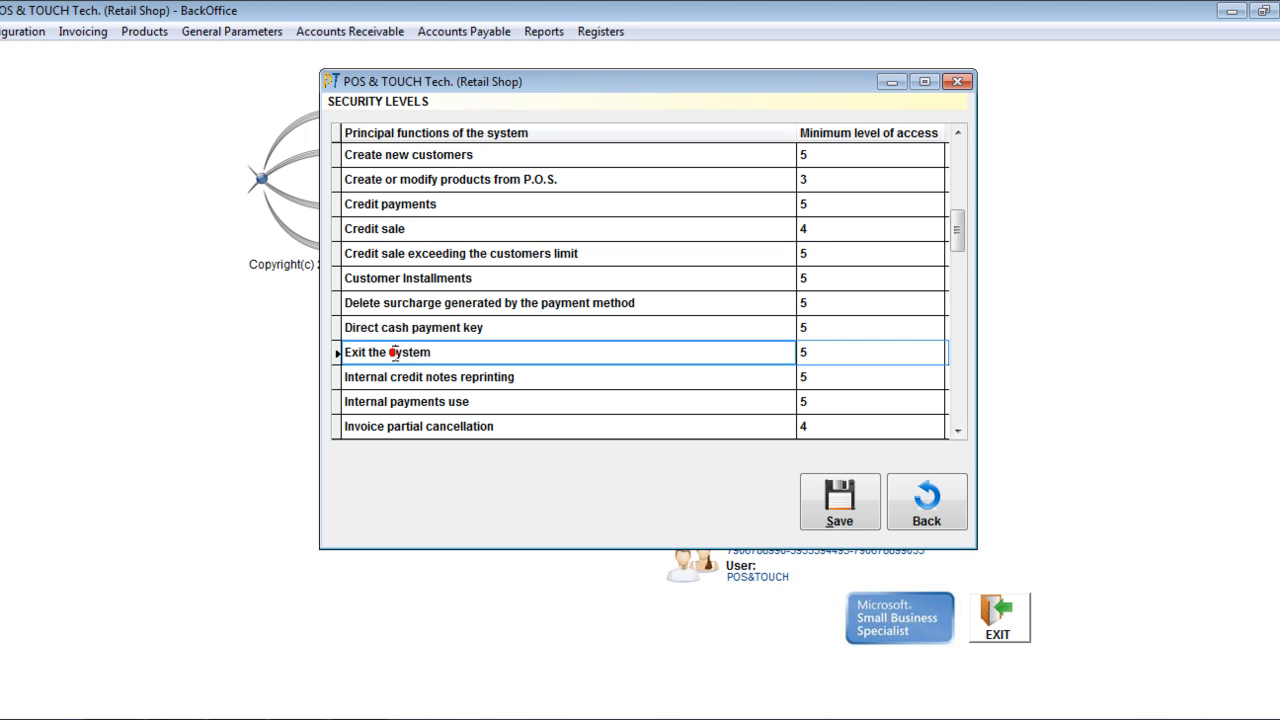
{"action": "left_click", "coordinate": [841, 351]}
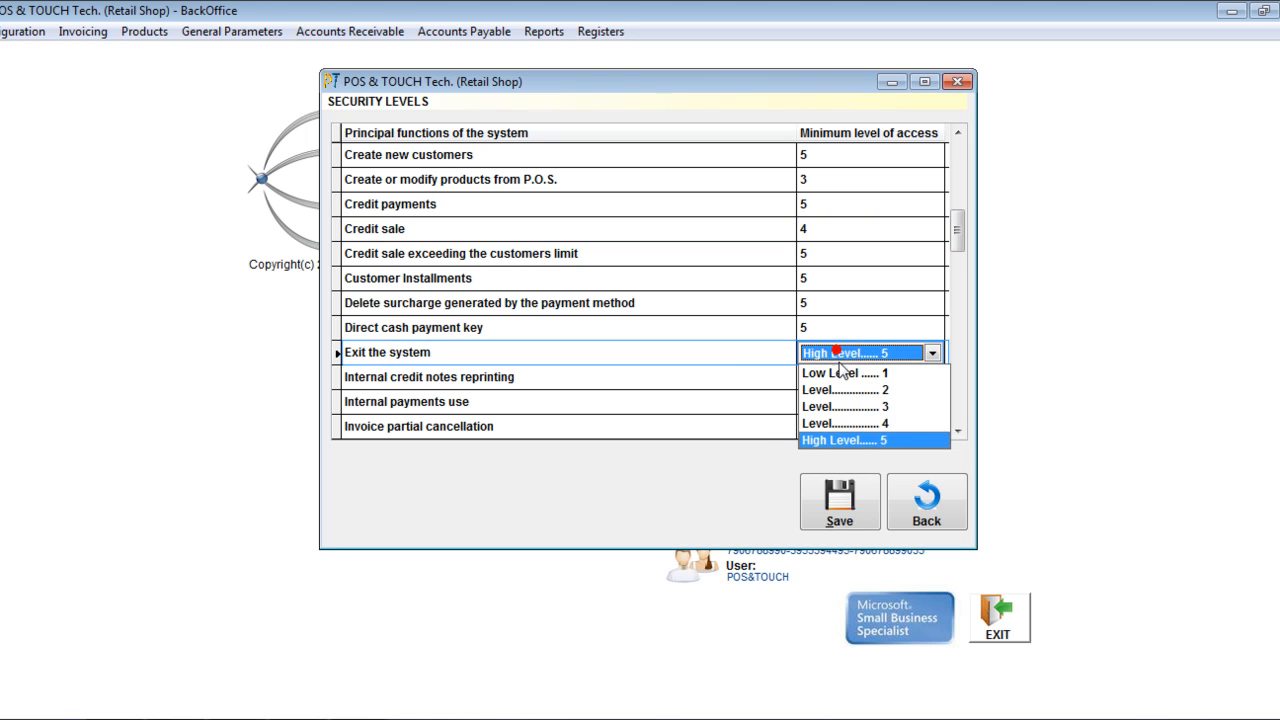
{"action": "left_click", "coordinate": [866, 426]}
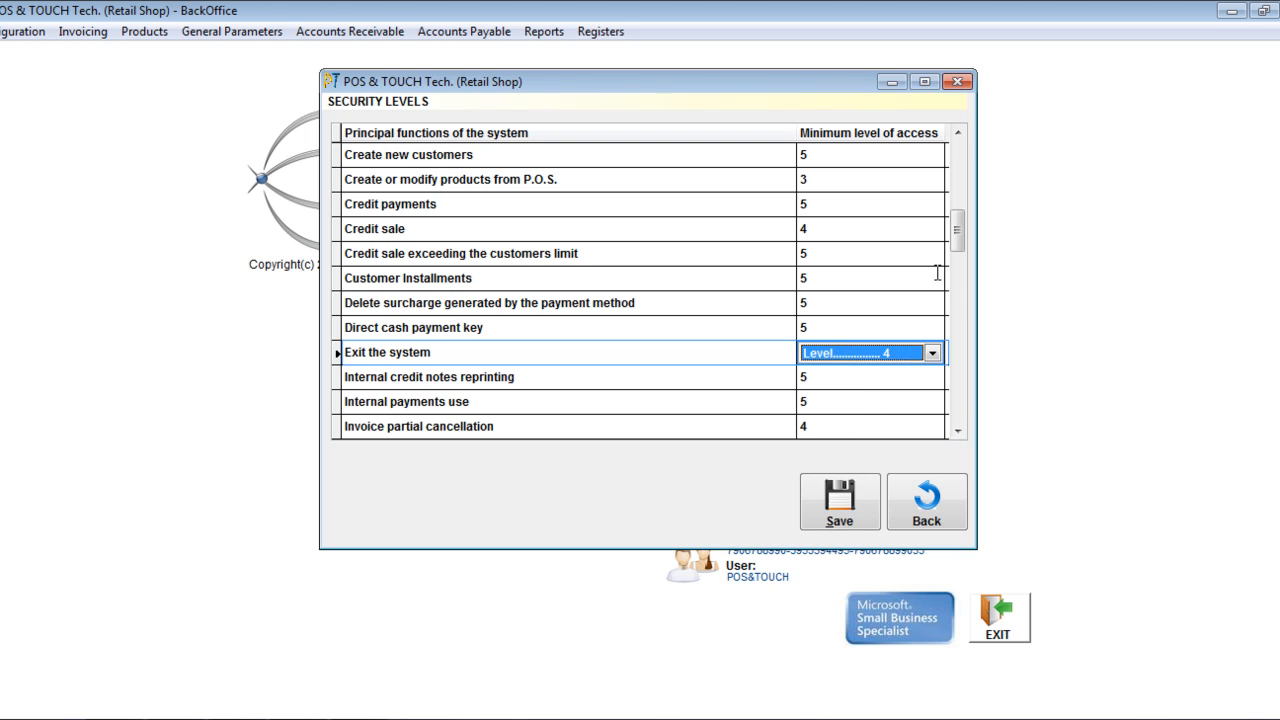
- Set the minimum level of access for the "Modify Price" function to Level 4
{"action": "left_click_drag", "start_coordinate": [957, 222], "coordinate": [959, 267]}
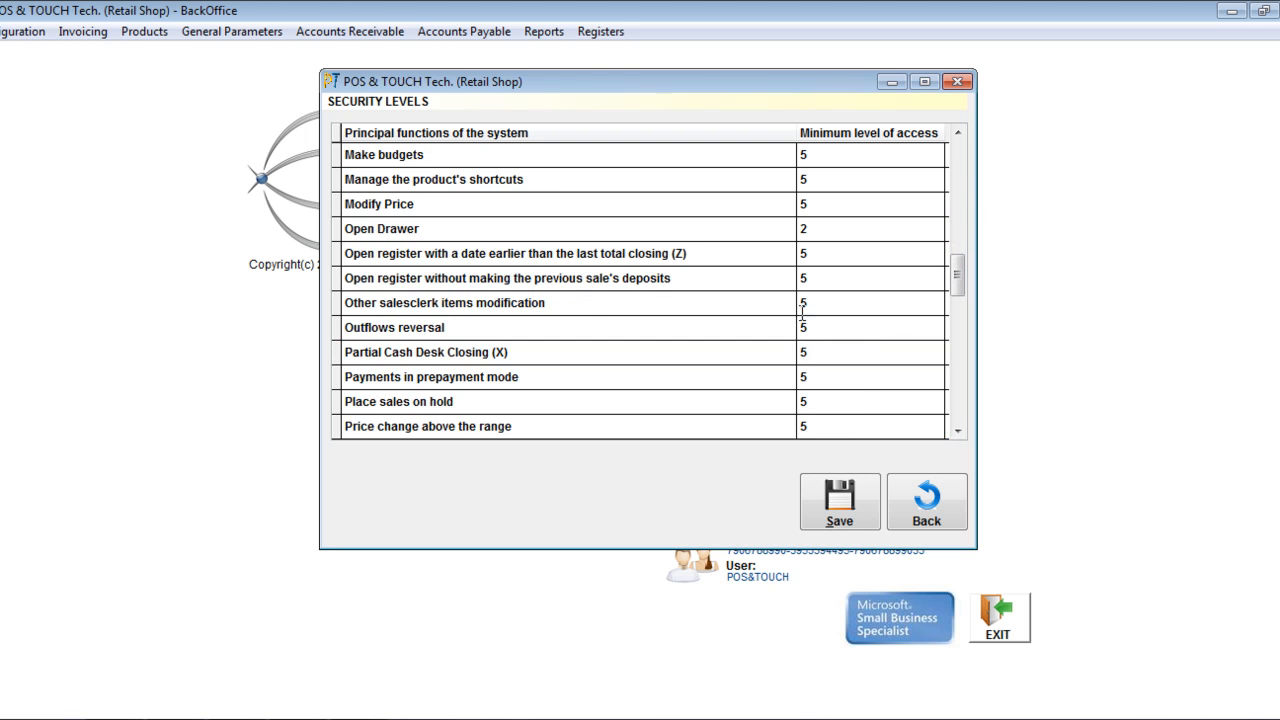
{"action": "left_click", "coordinate": [447, 155]}
{"action": "left_click", "coordinate": [434, 205]}
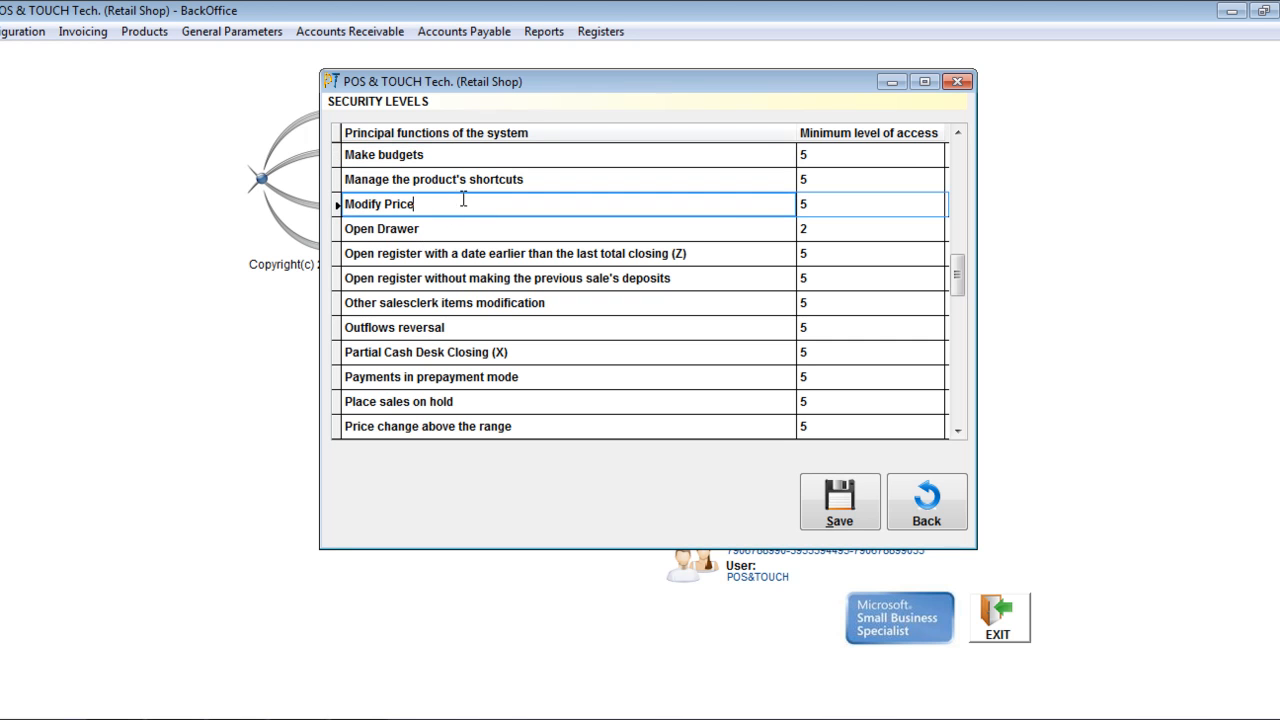
{"action": "left_click_drag", "start_coordinate": [429, 201], "coordinate": [347, 206]}
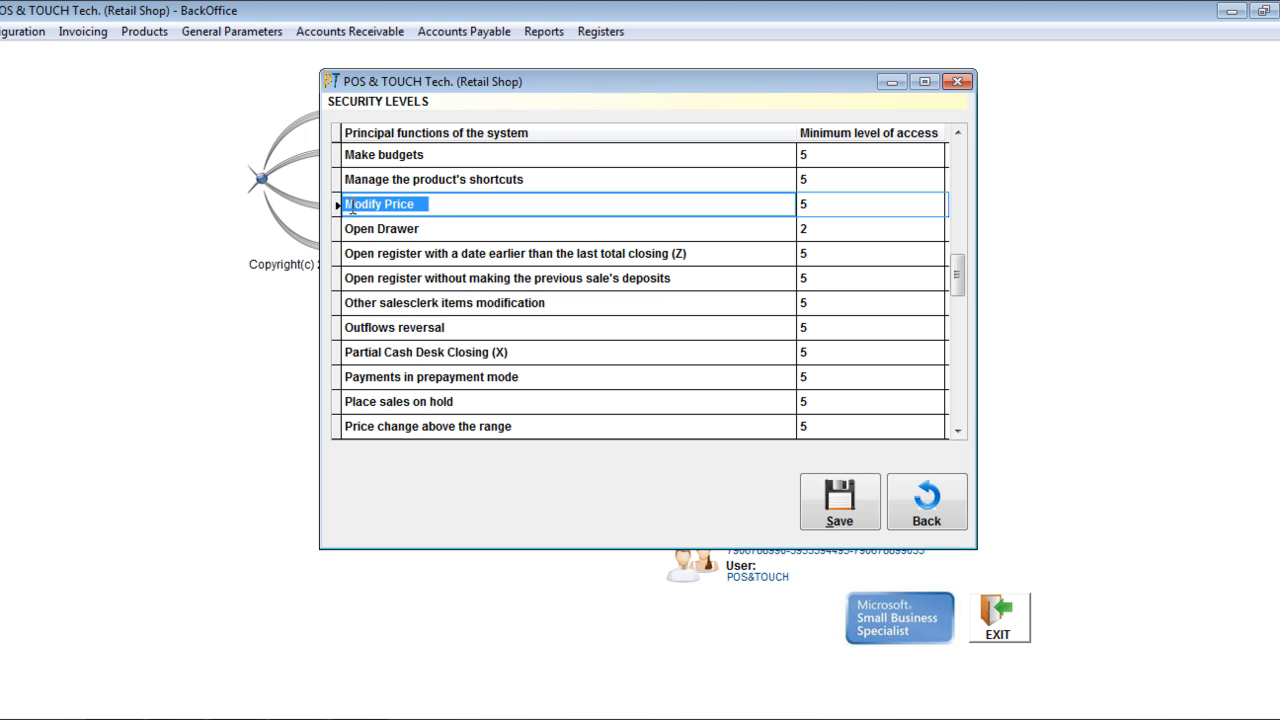
{"action": "left_click", "coordinate": [823, 205]}
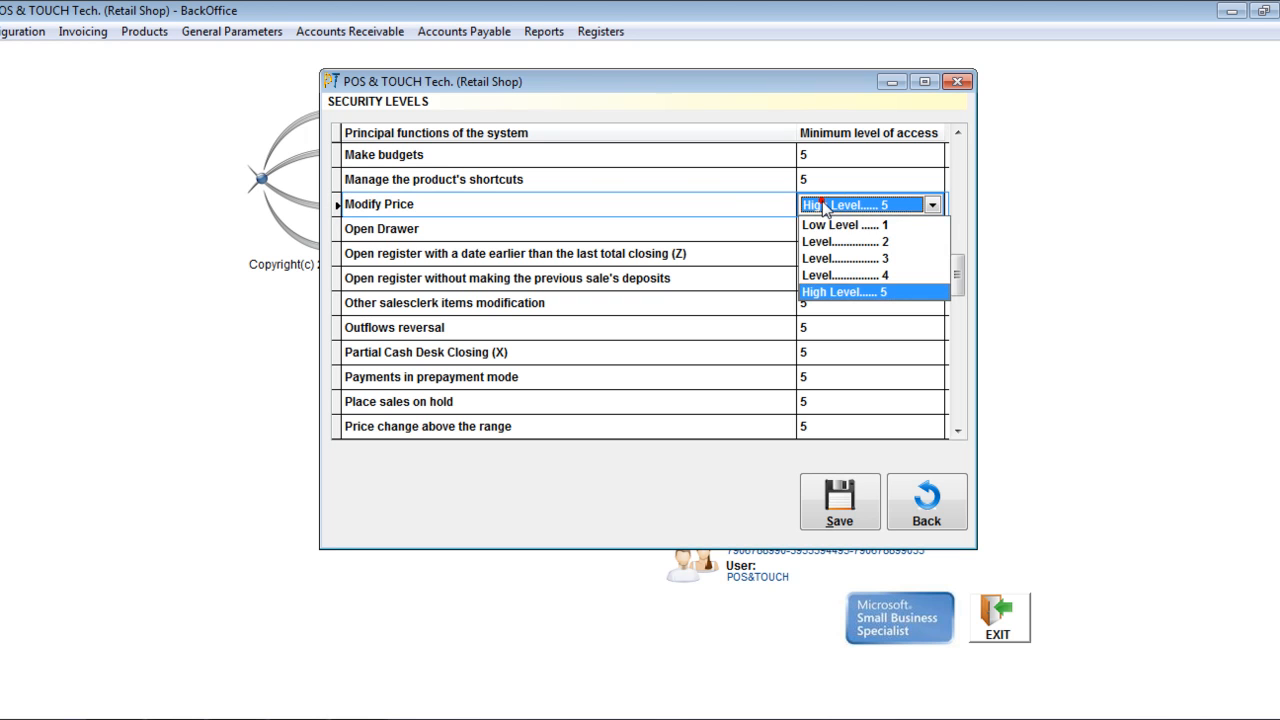
{"action": "left_click", "coordinate": [844, 292]}
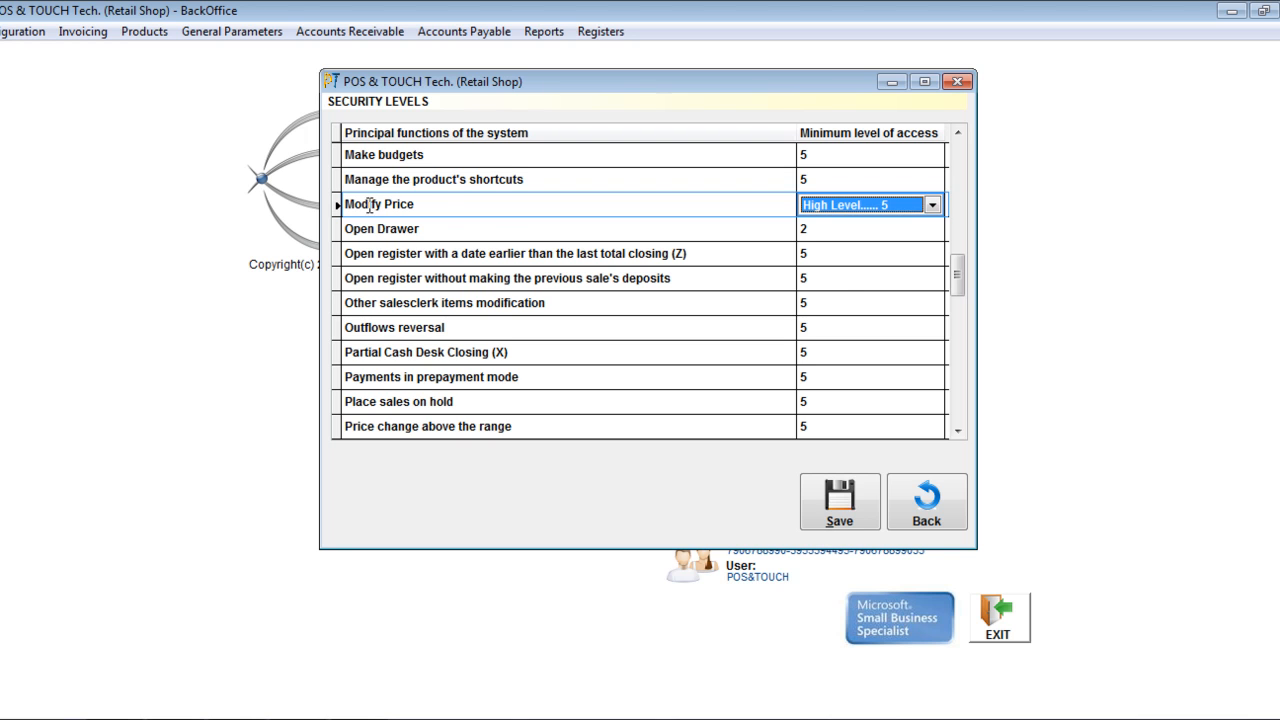
{"action": "left_click_drag", "start_coordinate": [434, 200], "coordinate": [330, 210]}
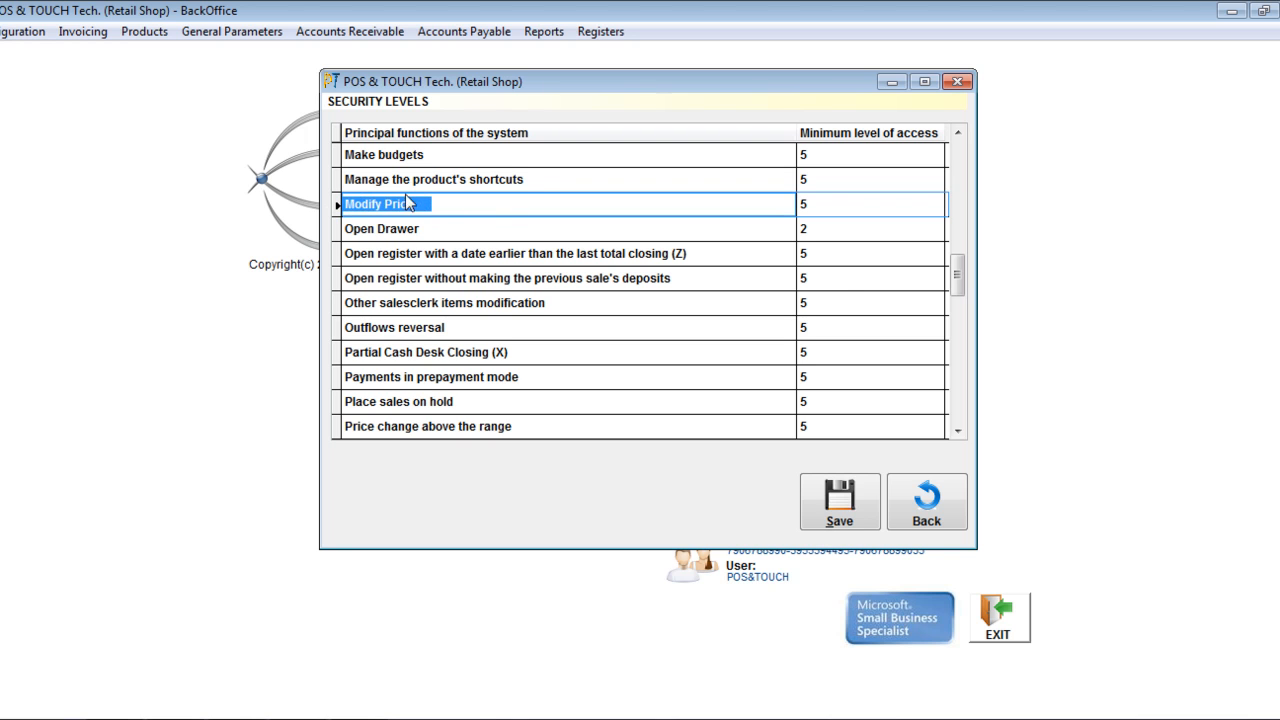
{"action": "left_click", "coordinate": [817, 205]}
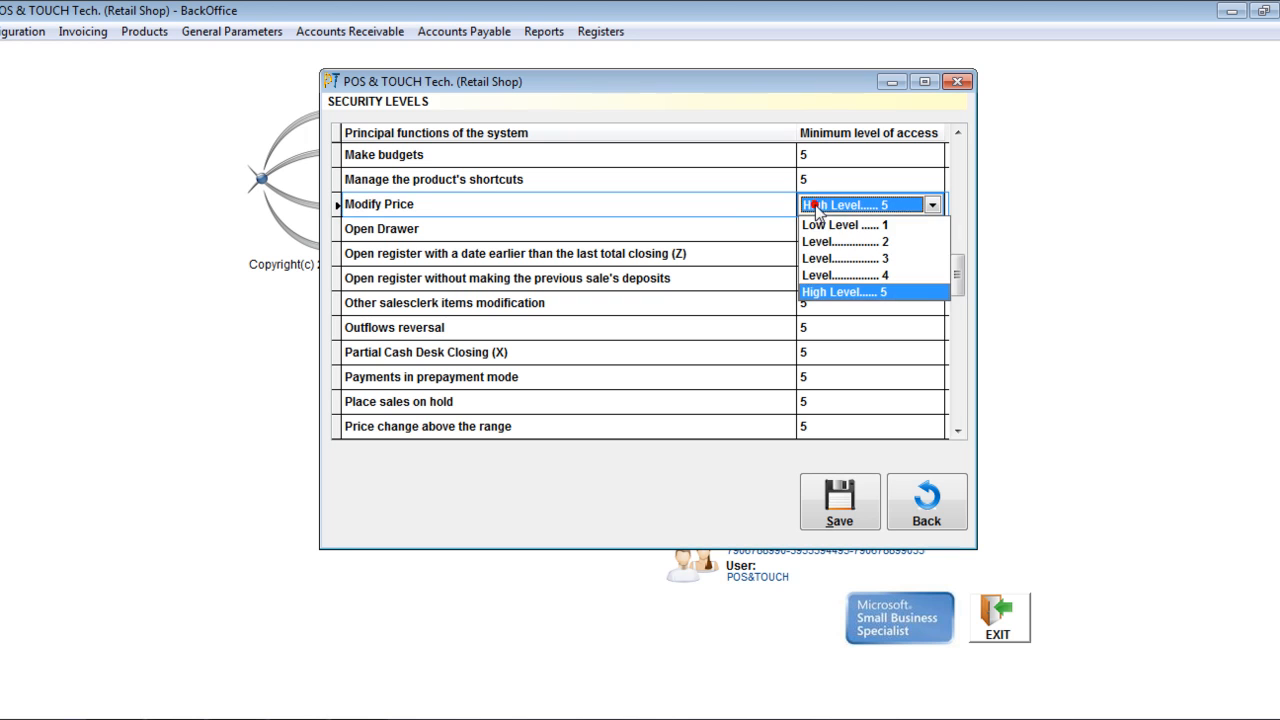
{"action": "left_click", "coordinate": [844, 276]}
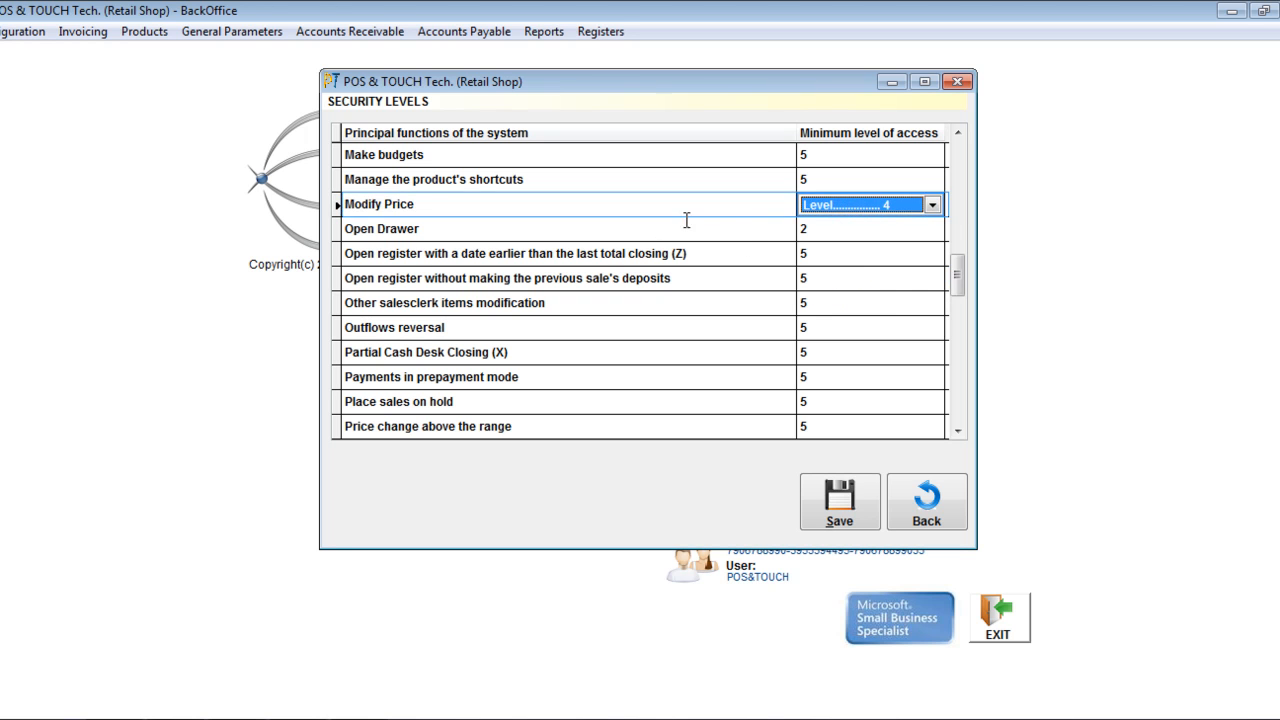
- Review the minimum access levels across the function list and highlight the "Cash register outflows" function
{"action": "left_click", "coordinate": [472, 278]}
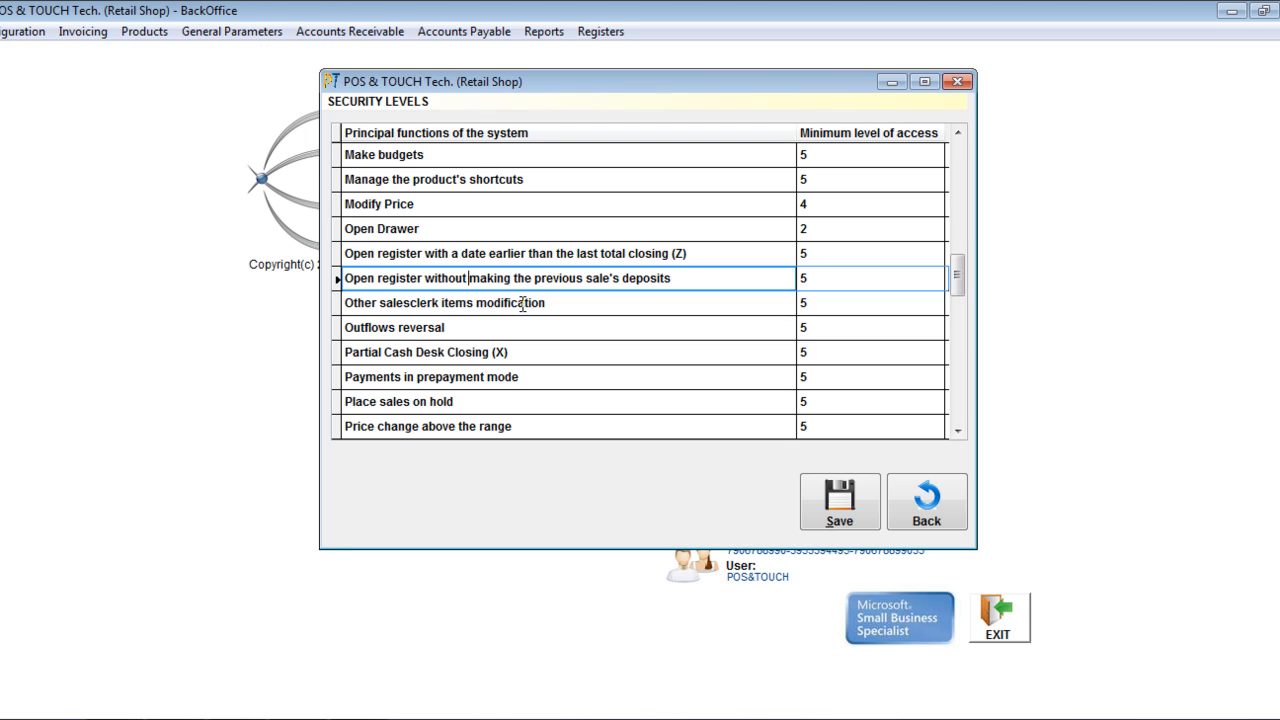
{"action": "scroll", "coordinate": [522, 305], "scroll_direction": "up", "scroll_amount": 1}
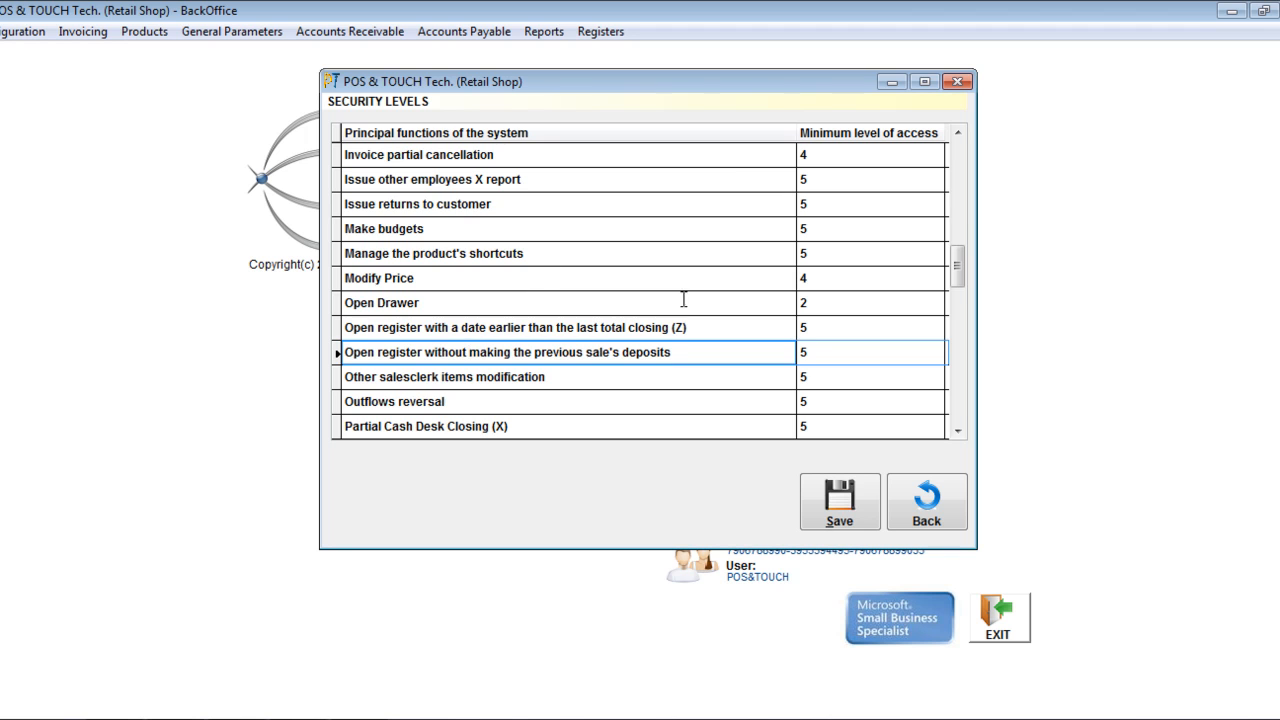
{"action": "scroll", "coordinate": [682, 300], "scroll_direction": "up", "scroll_amount": 10}
{"action": "scroll", "coordinate": [680, 303], "scroll_direction": "up", "scroll_amount": 3}
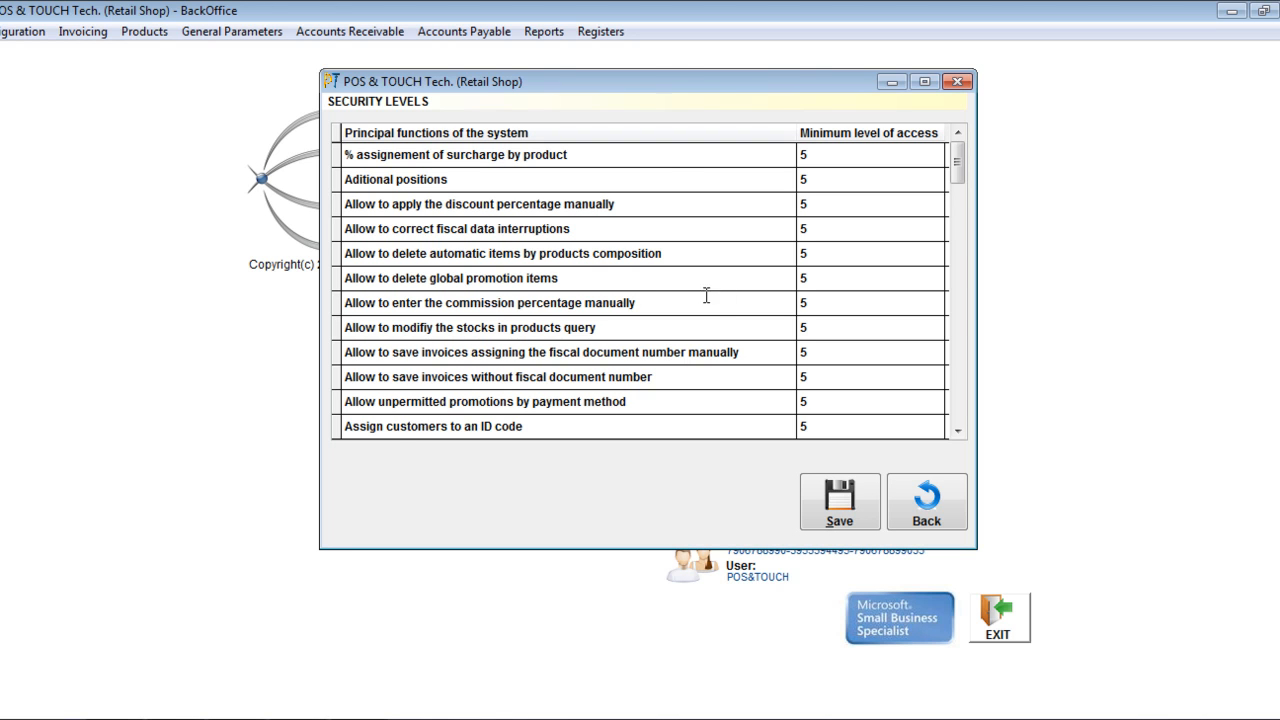
{"action": "scroll", "coordinate": [706, 294], "scroll_direction": "down", "scroll_amount": 5}
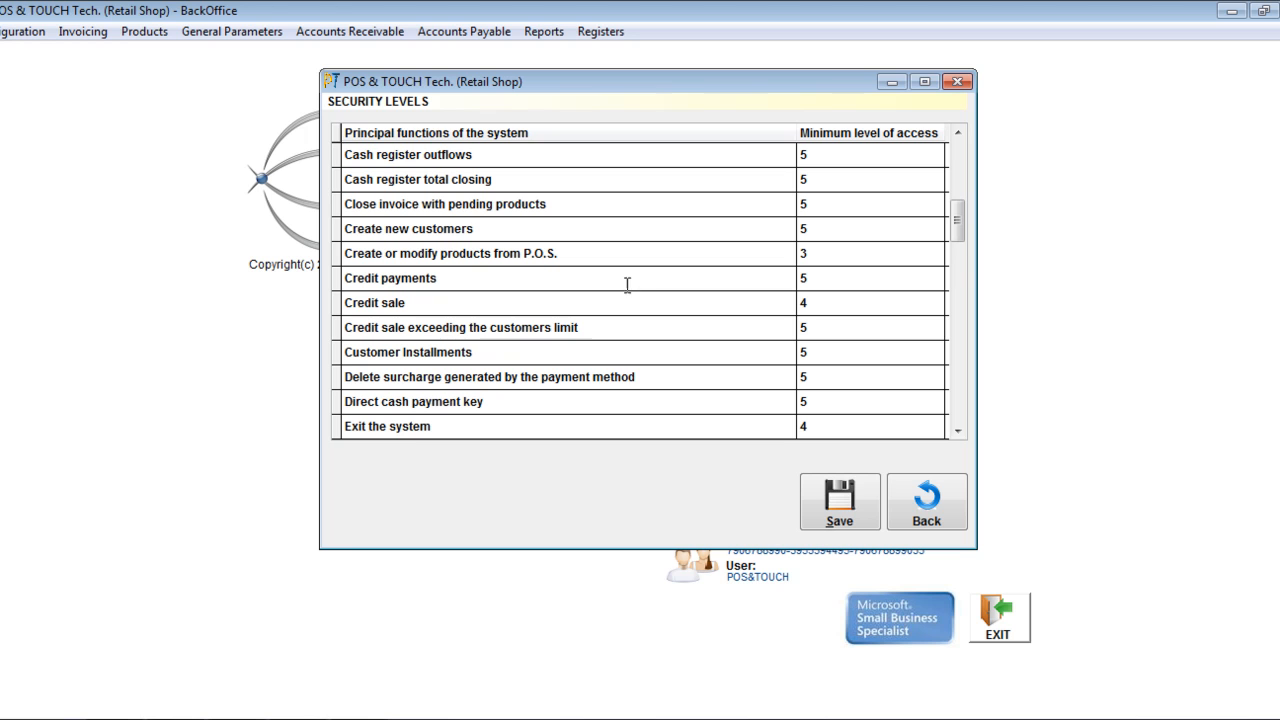
{"action": "left_click_drag", "start_coordinate": [349, 156], "coordinate": [516, 161]}
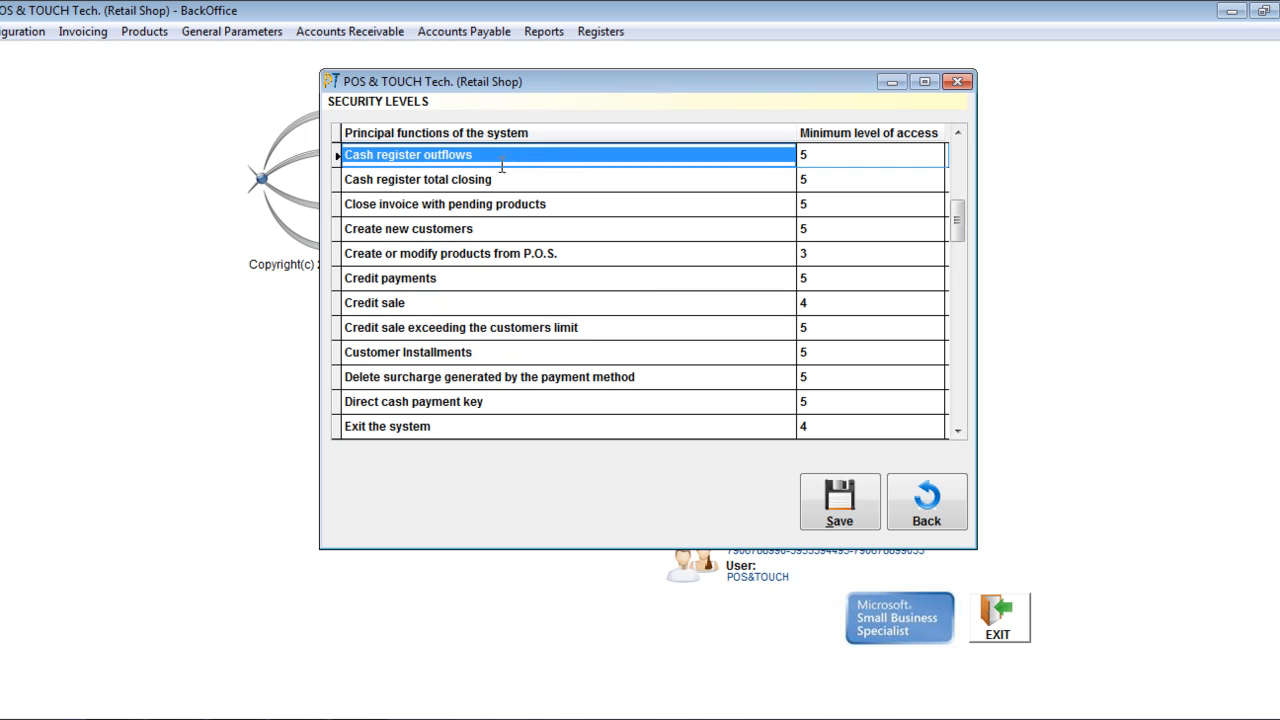
- Set the minimum level of access for the "Cash register outflows" function to Level 4
{"action": "left_click", "coordinate": [894, 155]}
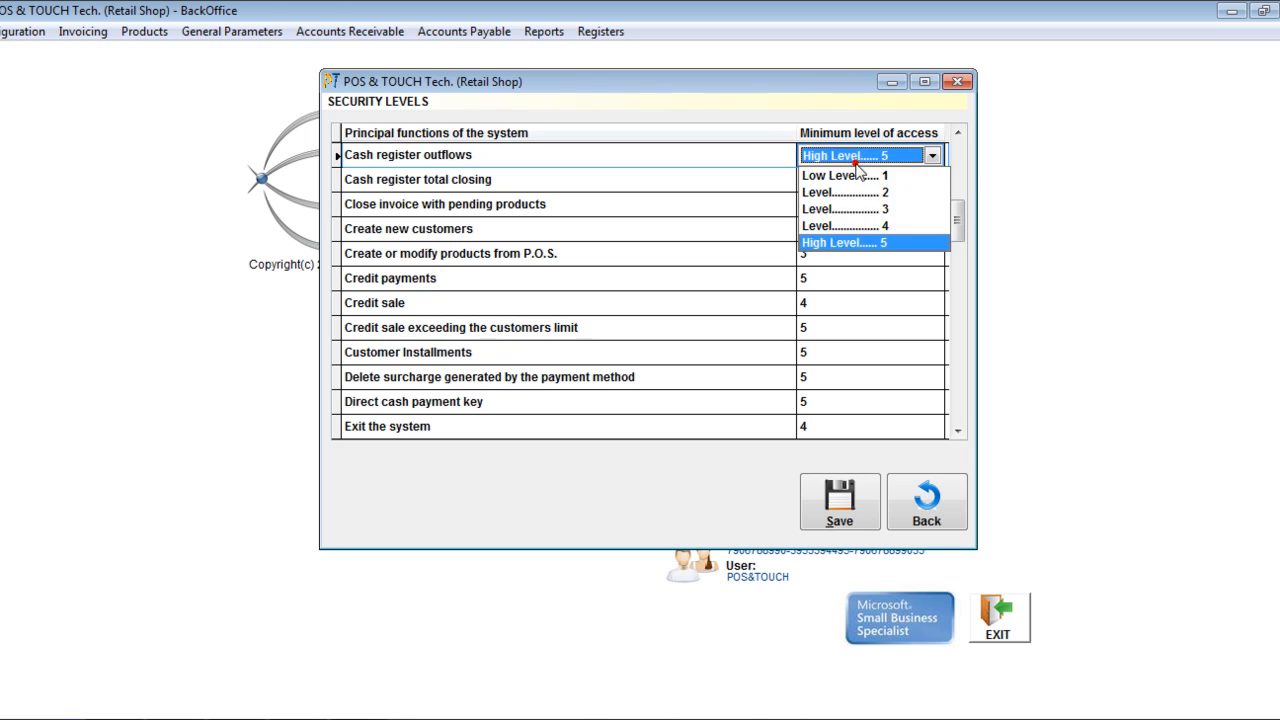
{"action": "left_click", "coordinate": [884, 225]}
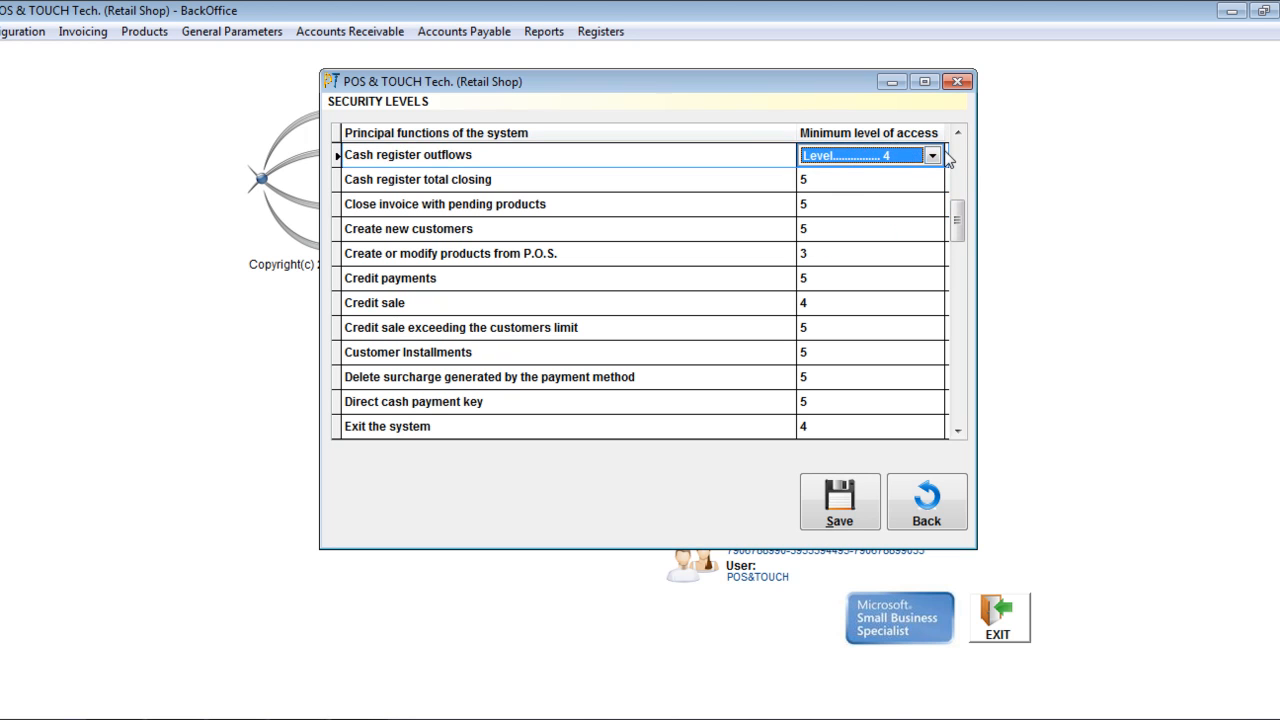
{"action": "left_click", "coordinate": [722, 156]}
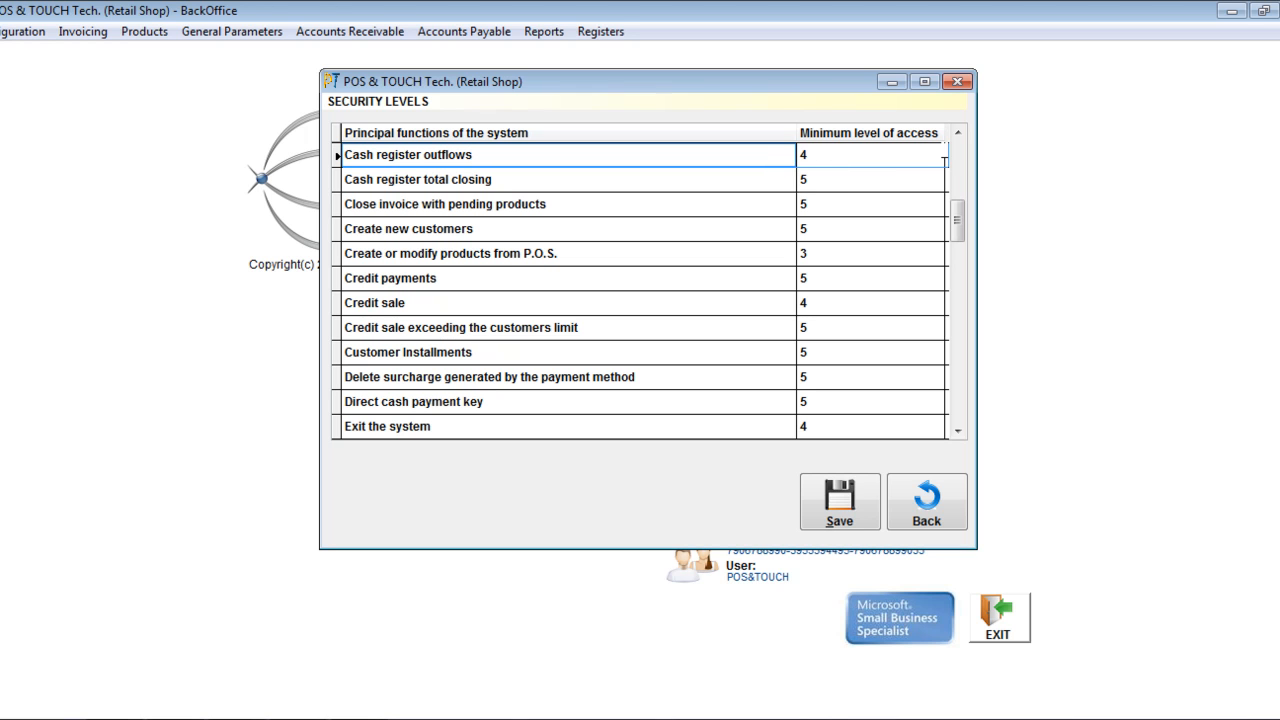
{"action": "left_click", "coordinate": [820, 155]}
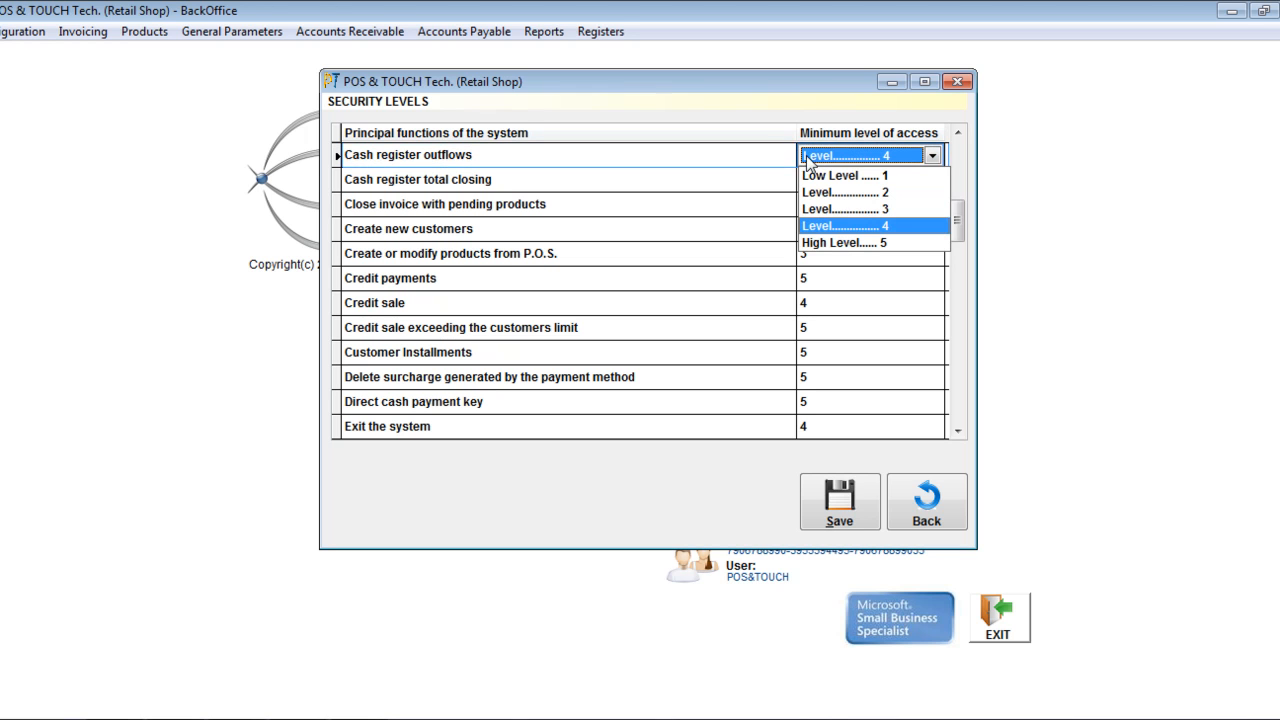
{"action": "left_click", "coordinate": [809, 157]}
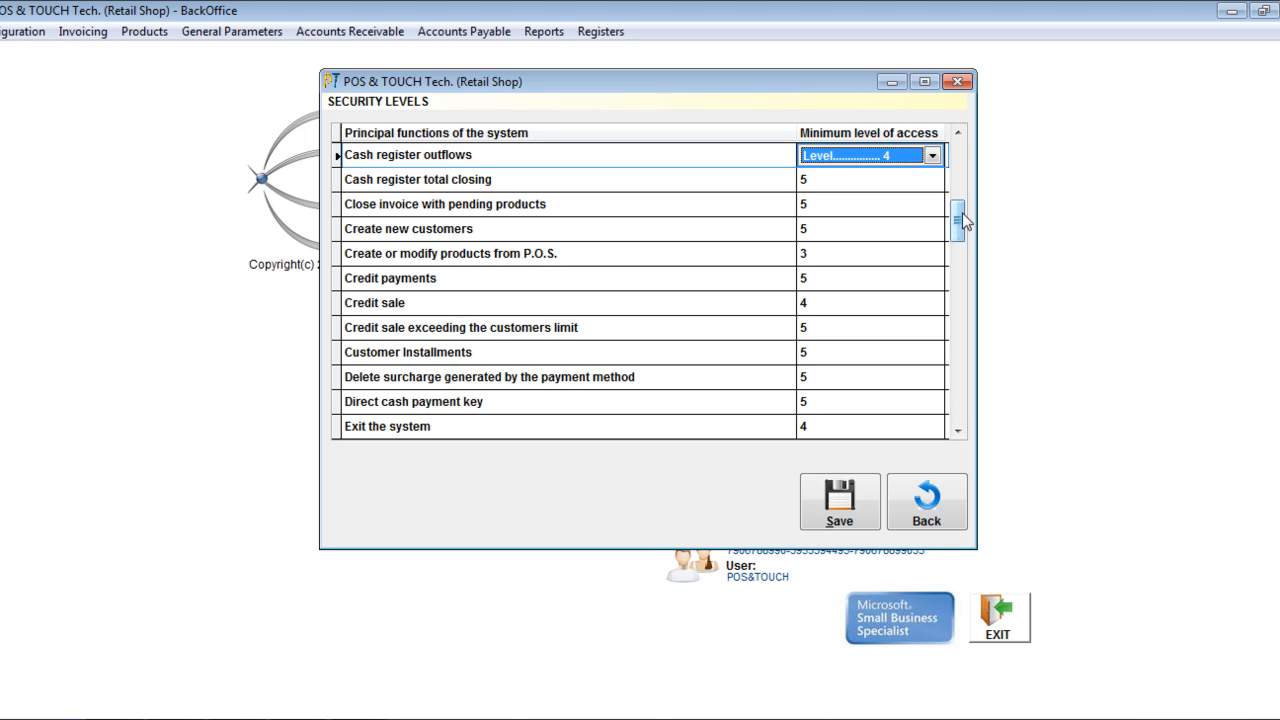
- Save the security level changes and confirm the save
{"action": "left_click_drag", "start_coordinate": [958, 231], "coordinate": [960, 277]}
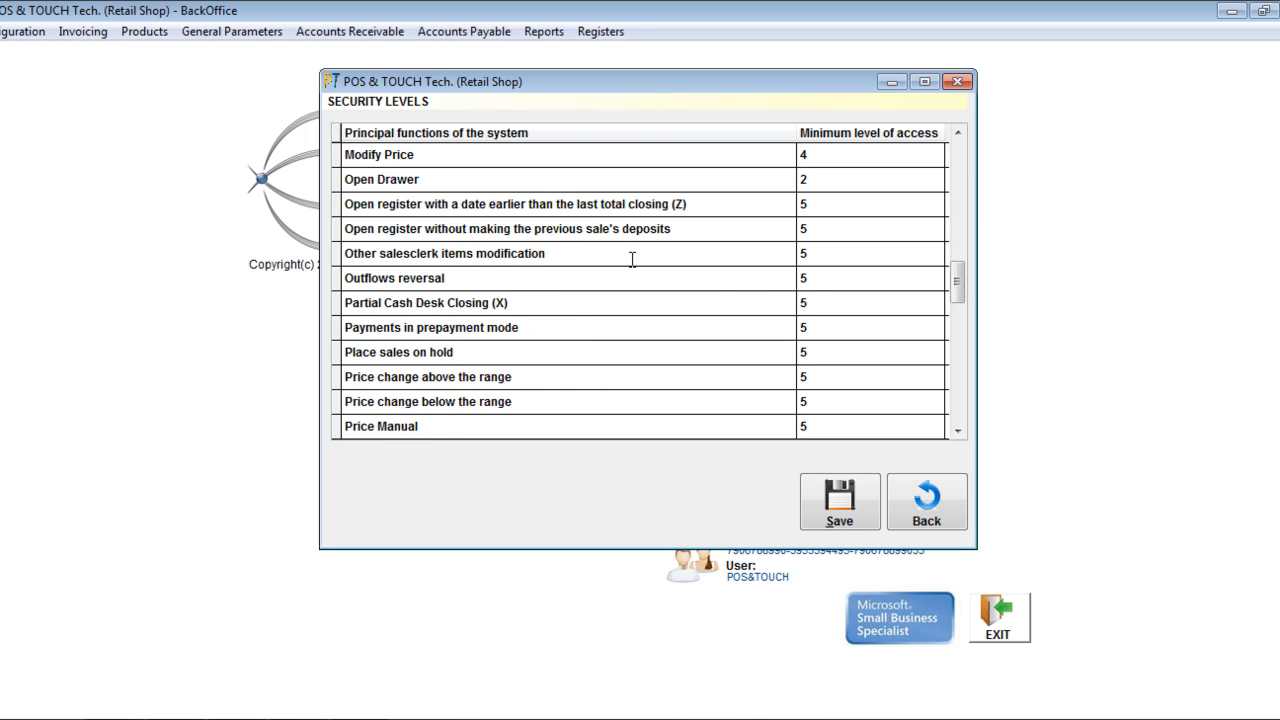
{"action": "scroll", "coordinate": [631, 263], "scroll_direction": "down", "scroll_amount": 5}
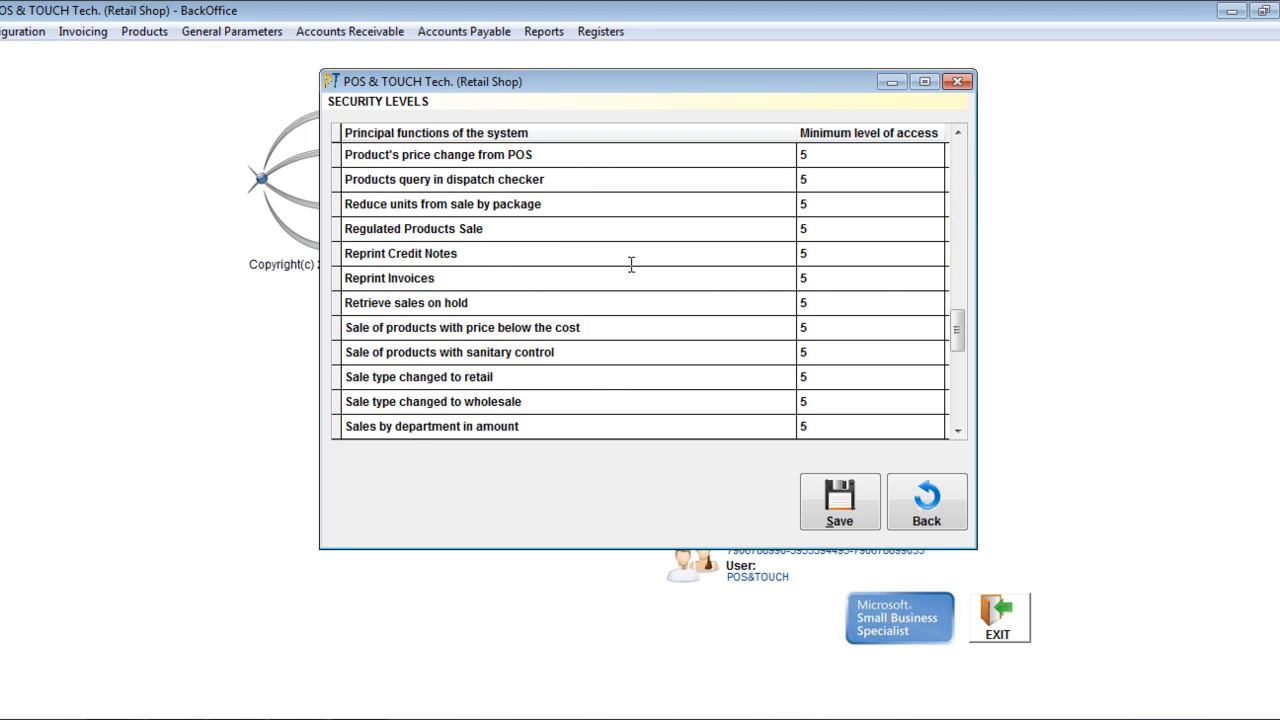
{"action": "scroll", "coordinate": [614, 264], "scroll_direction": "down", "scroll_amount": 2}
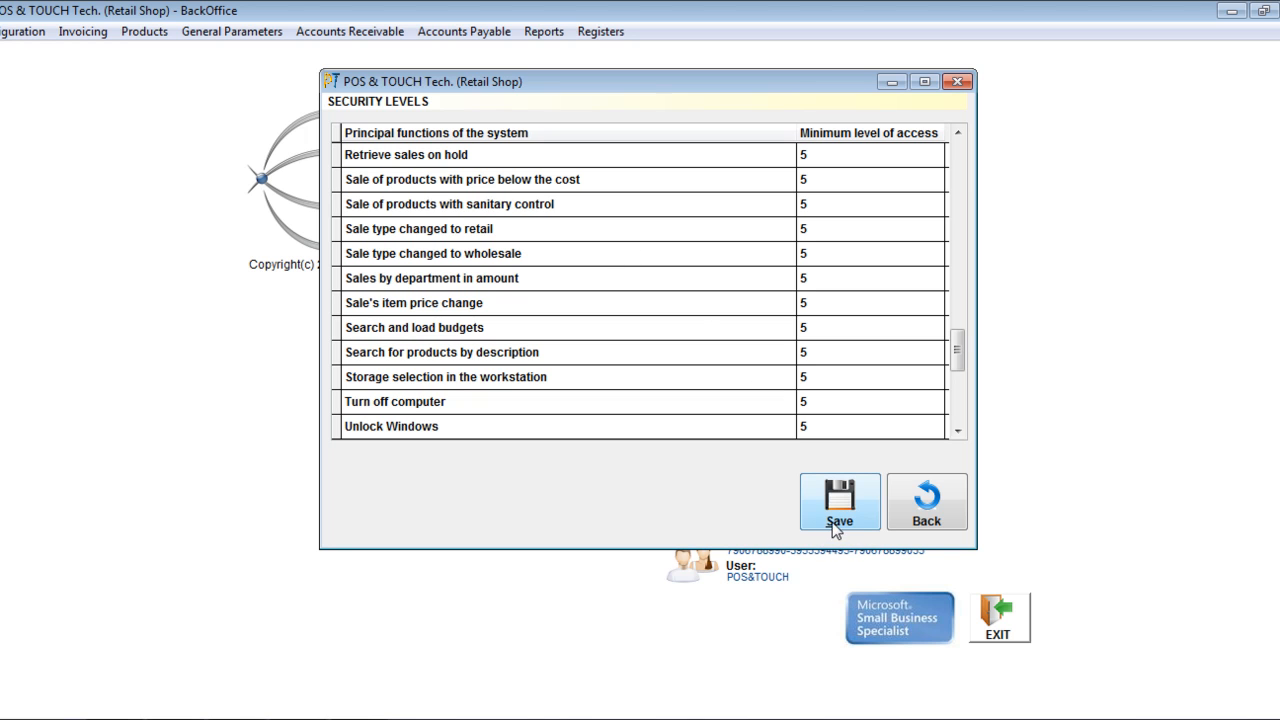
{"action": "left_click", "coordinate": [831, 505]}
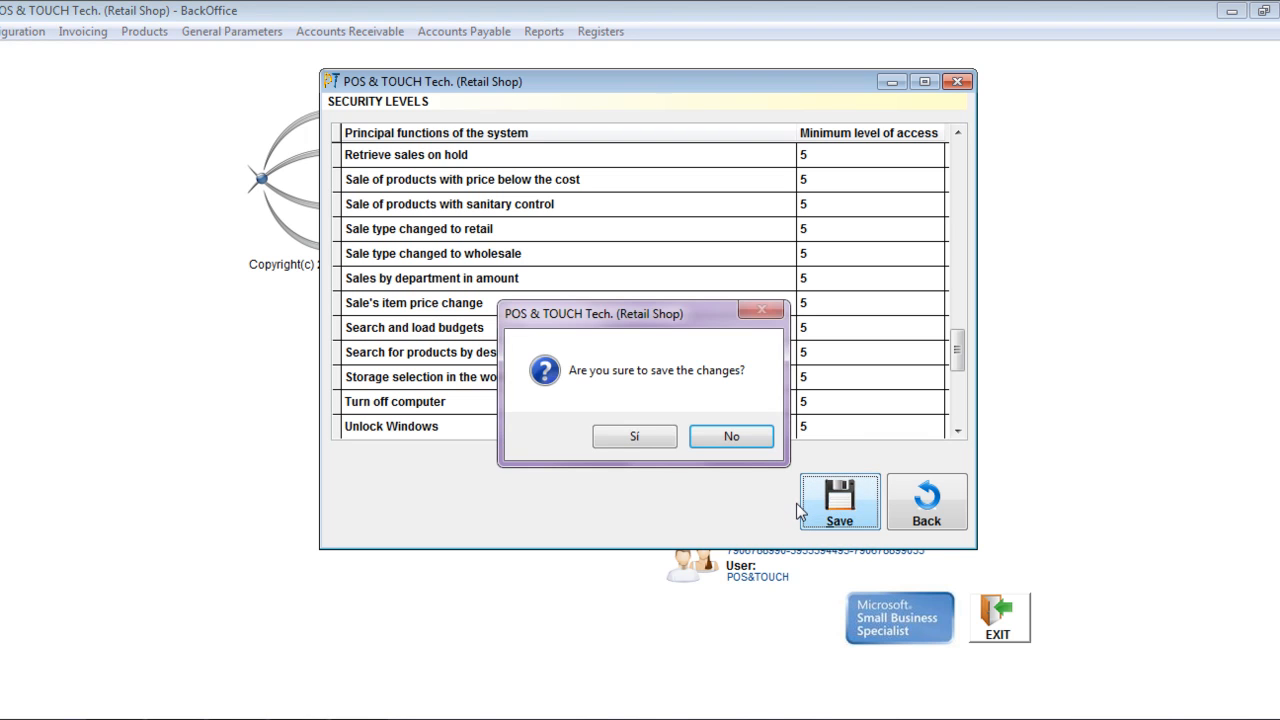
{"action": "left_click", "coordinate": [636, 440]}
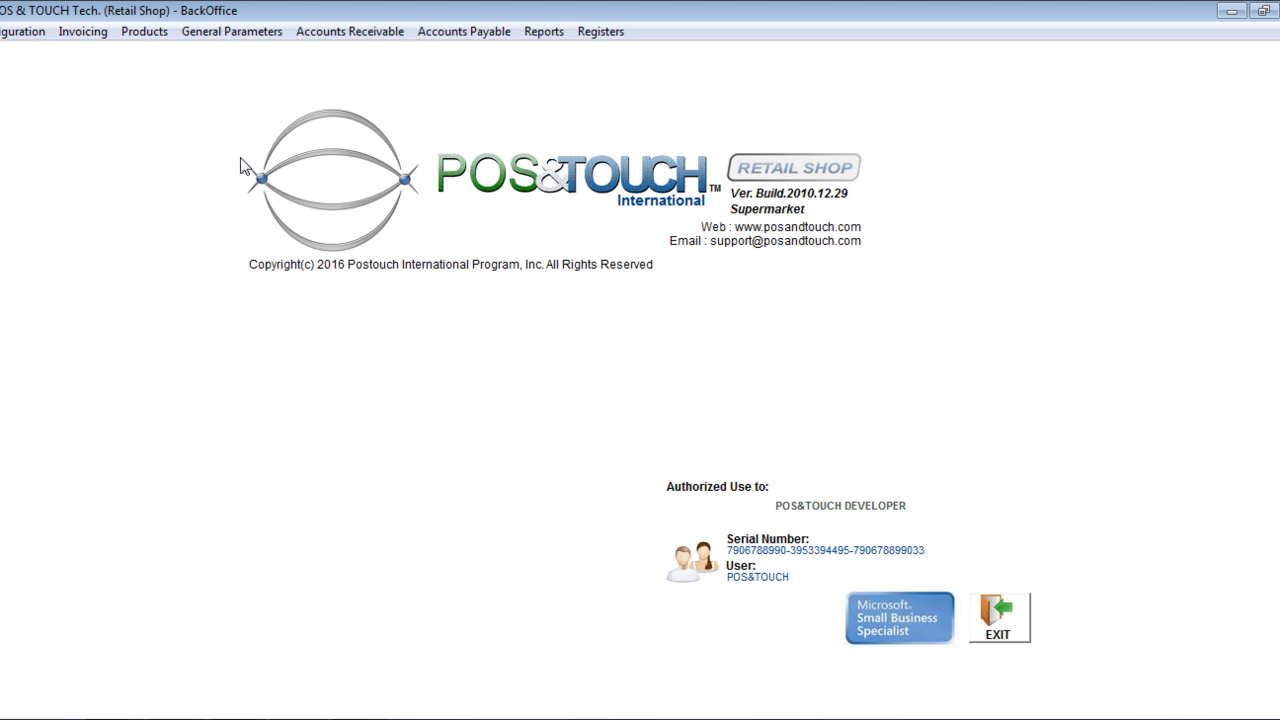
- Open Authorizations Auditing from the general parameters and examine the Date, Time, Option, Employee and Authorized for columns
{"action": "left_click", "coordinate": [232, 31]}
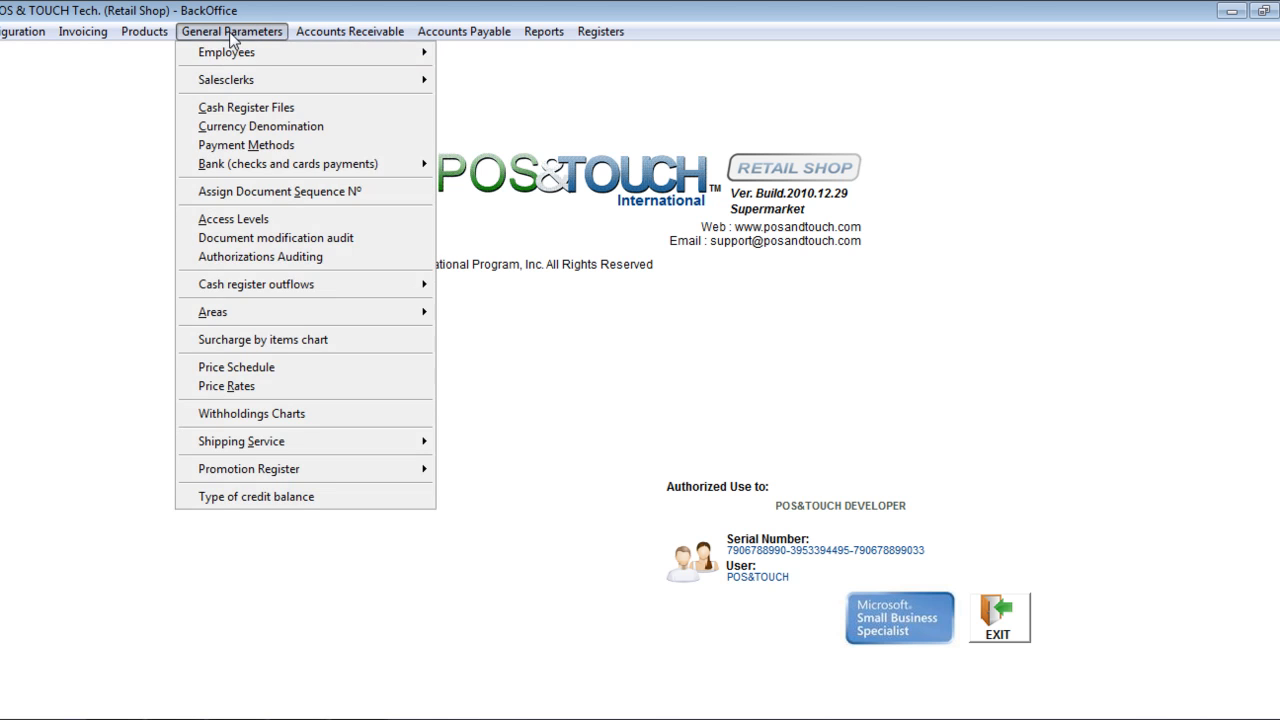
{"action": "left_click", "coordinate": [263, 257]}
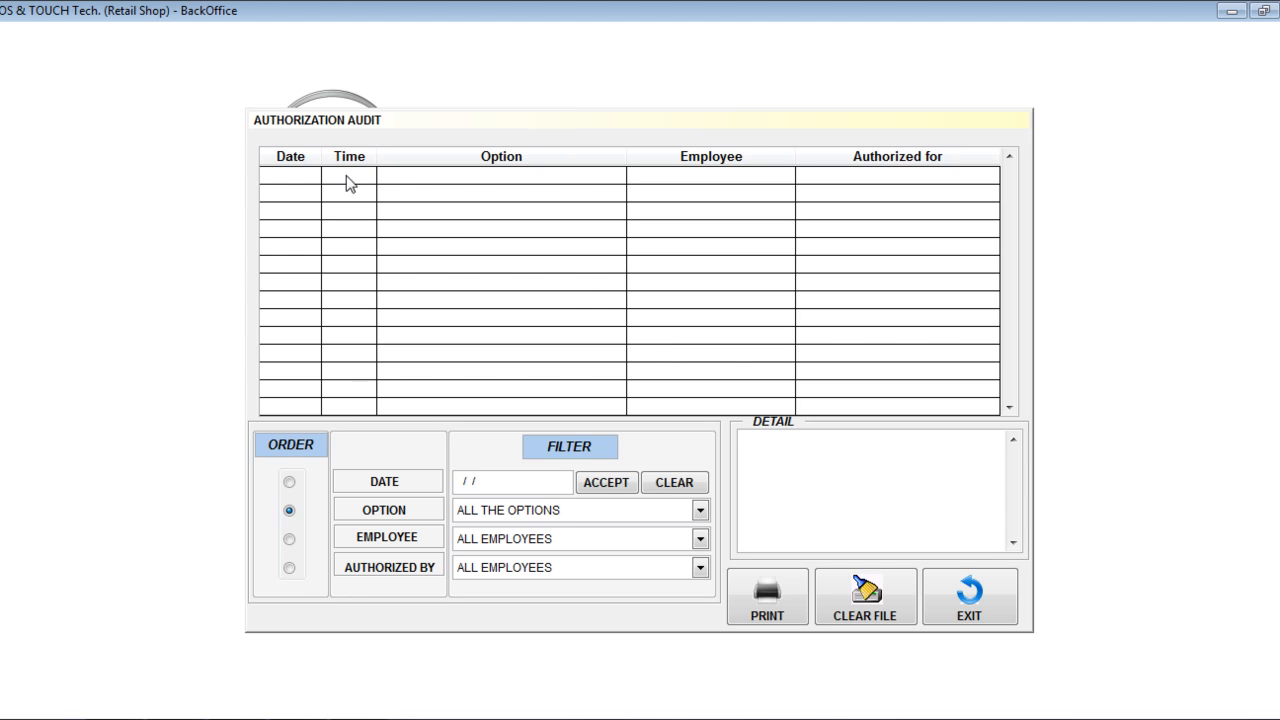
{"action": "left_click", "coordinate": [287, 157]}
{"action": "left_click", "coordinate": [348, 157]}
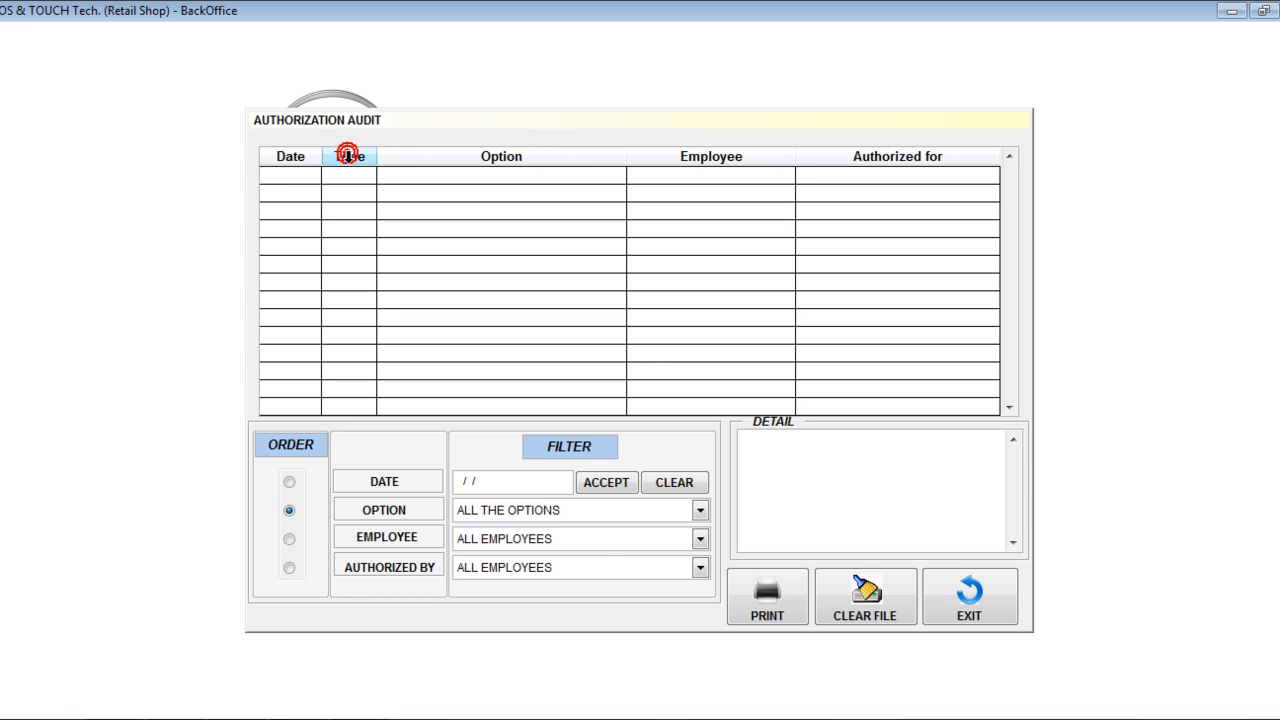
{"action": "left_click", "coordinate": [470, 160]}
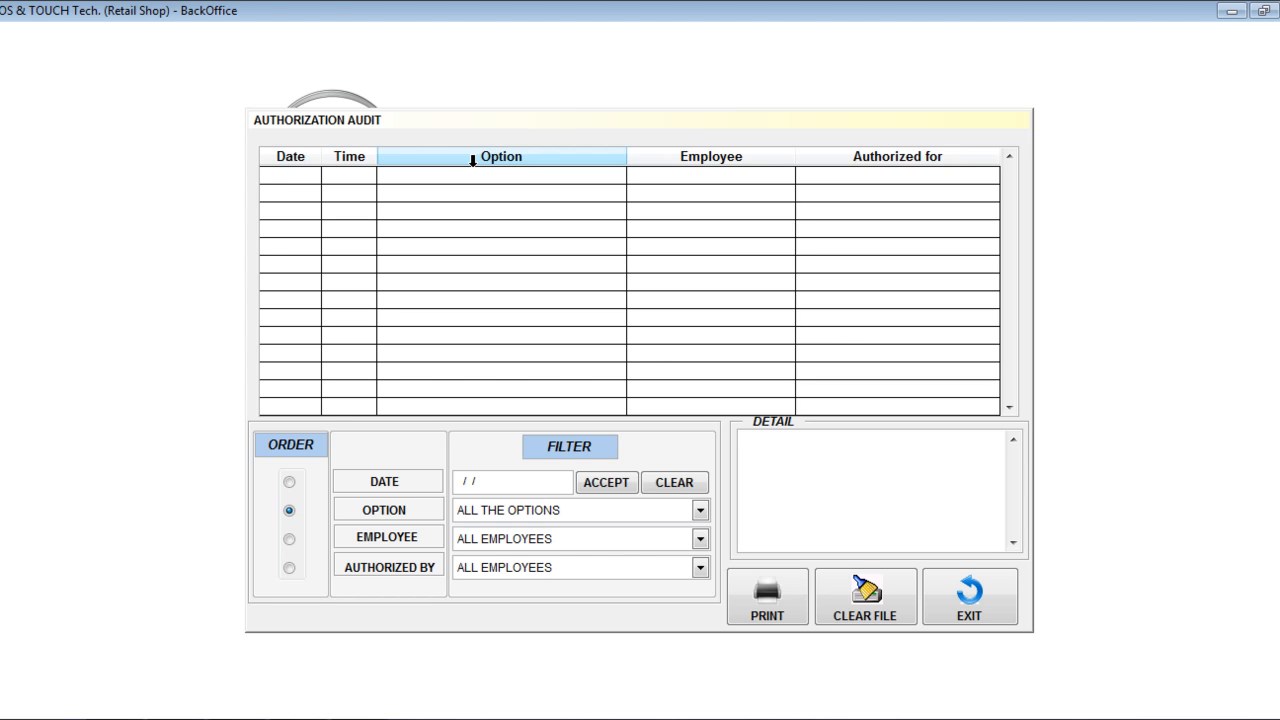
{"action": "left_click", "coordinate": [703, 157]}
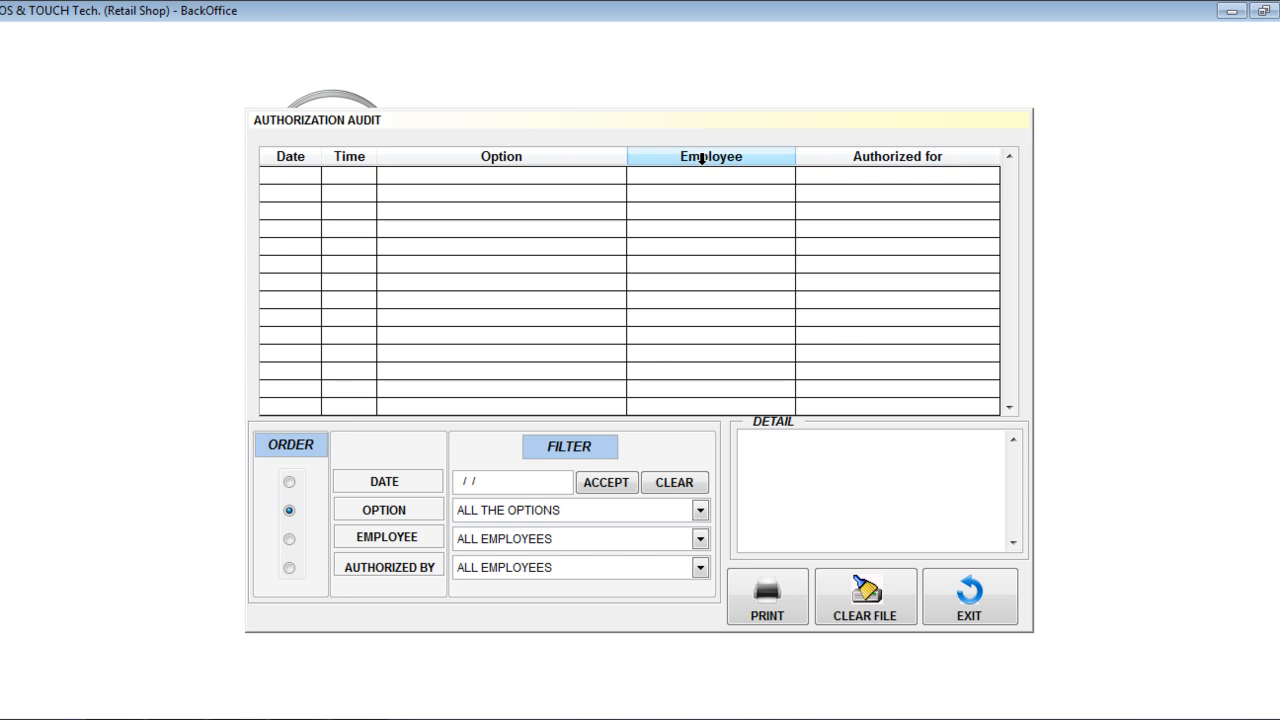
{"action": "left_click", "coordinate": [490, 176]}
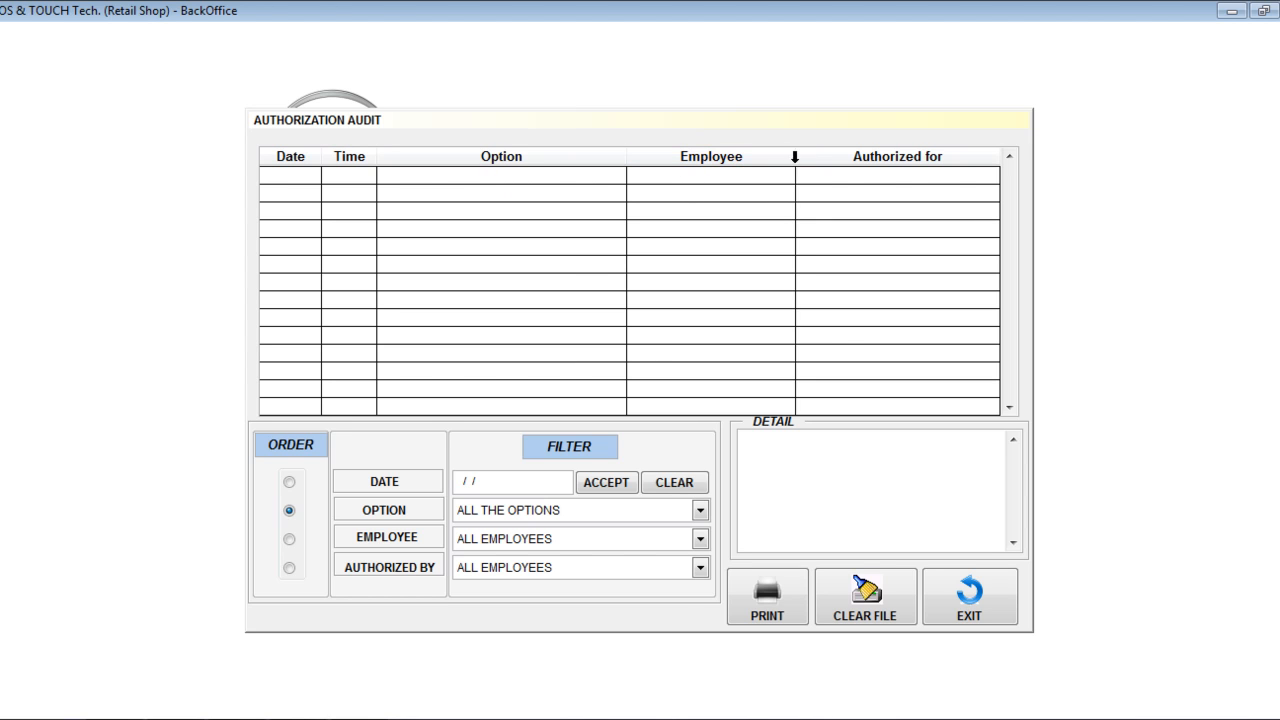
{"action": "left_click", "coordinate": [853, 156]}
{"action": "left_click", "coordinate": [840, 171]}
{"action": "left_click", "coordinate": [830, 167]}
{"action": "left_click", "coordinate": [894, 159]}
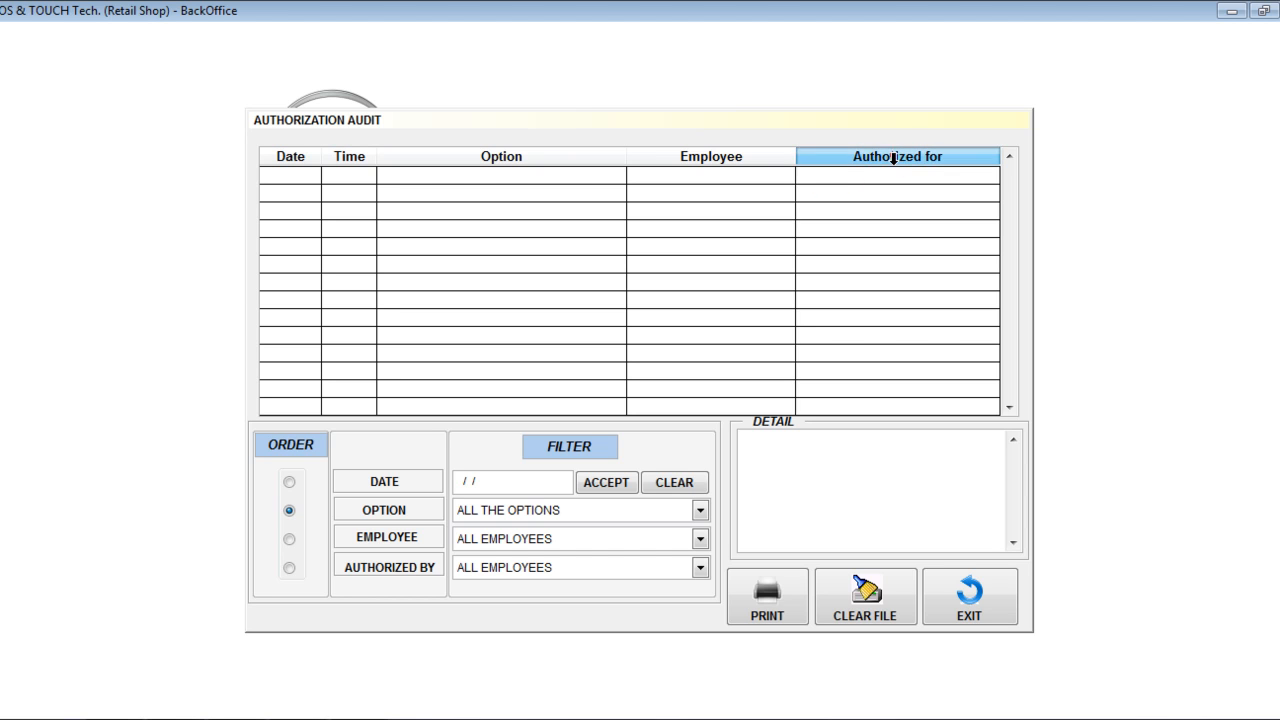
{"action": "left_click", "coordinate": [718, 157]}
{"action": "left_click", "coordinate": [515, 158]}
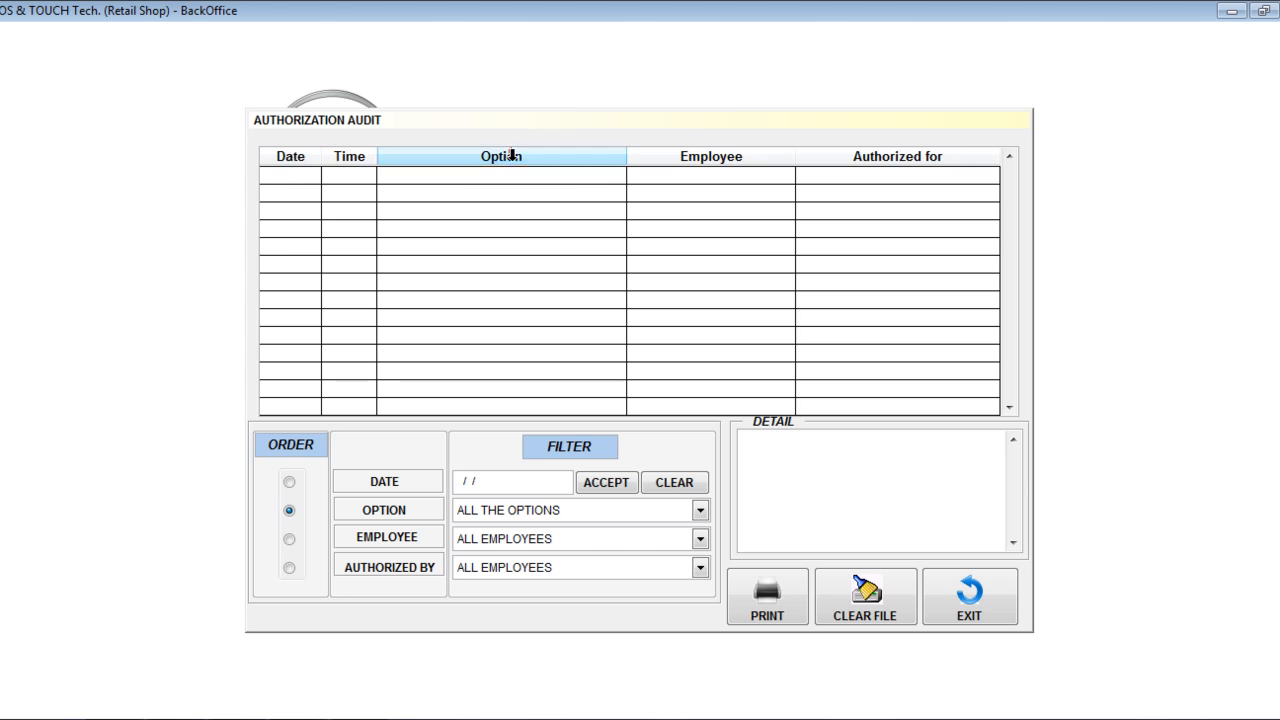
{"action": "left_click", "coordinate": [290, 157]}
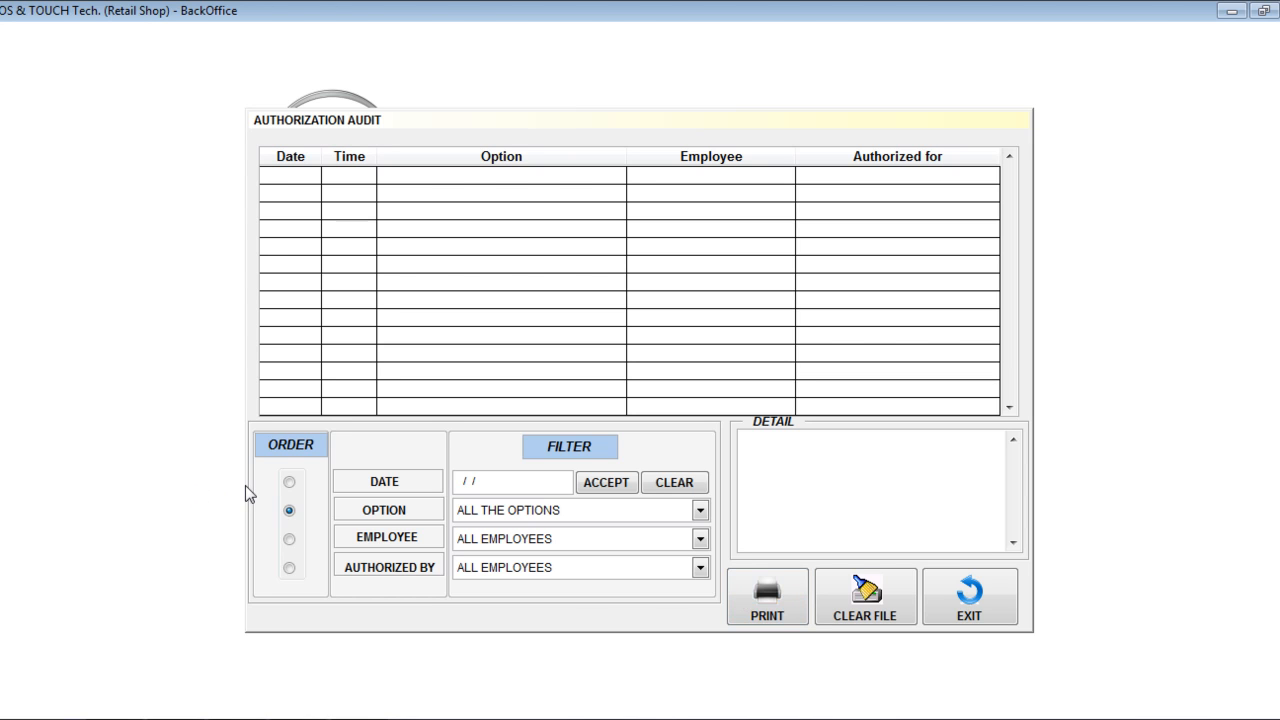
- Try ordering the authorization audit by Date, Option, Employee and Authorized By, finishing on the Option order
{"action": "left_click", "coordinate": [290, 484]}
{"action": "left_click", "coordinate": [289, 511]}
{"action": "left_click", "coordinate": [289, 539]}
{"action": "left_click", "coordinate": [289, 568]}
{"action": "left_click", "coordinate": [288, 483]}
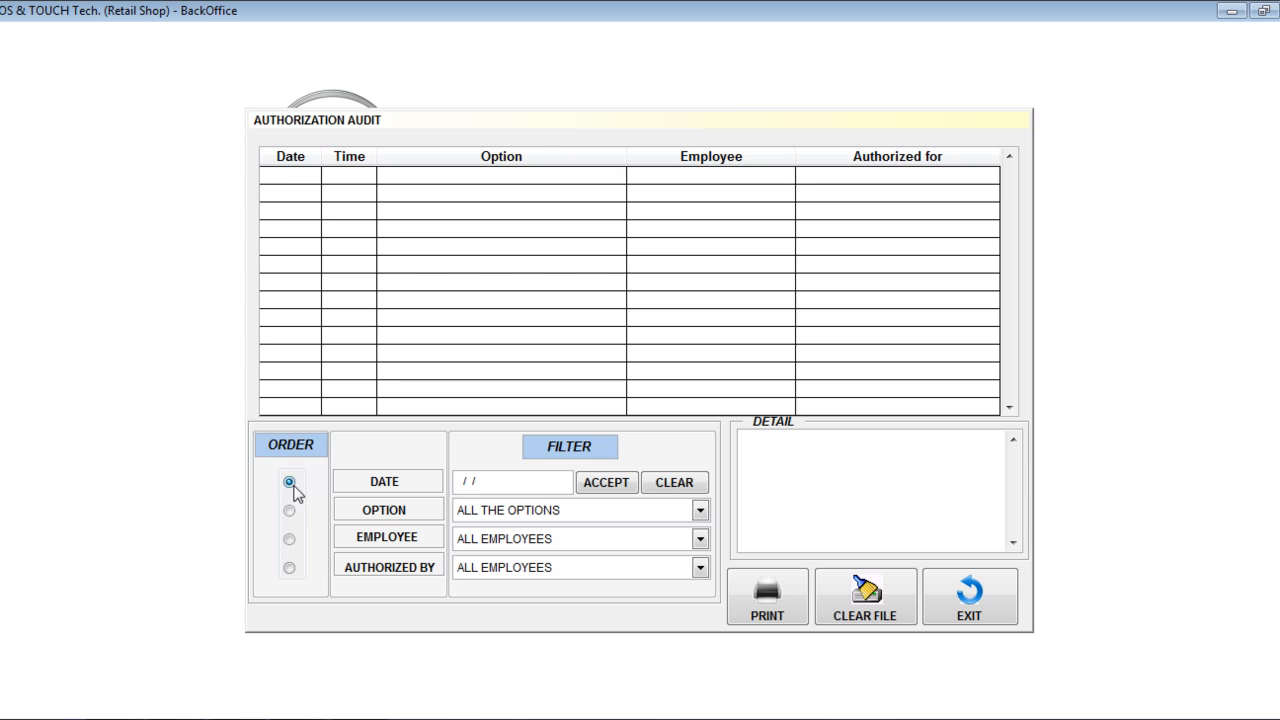
{"action": "left_click", "coordinate": [463, 481]}
{"action": "left_click", "coordinate": [289, 510]}
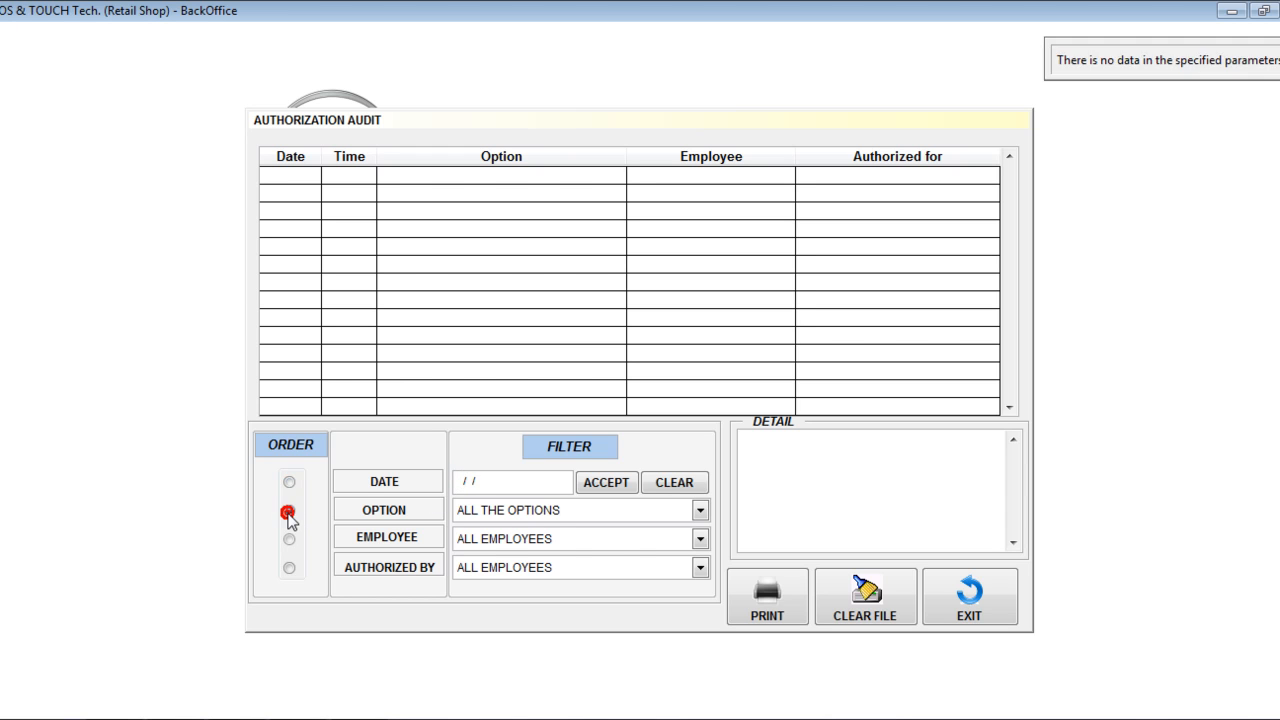
- Filter the audit by the option "Allow to correct fiscal data interruptions", the last listed employee, and authorization by POS&TOUCH
{"action": "left_click", "coordinate": [494, 508]}
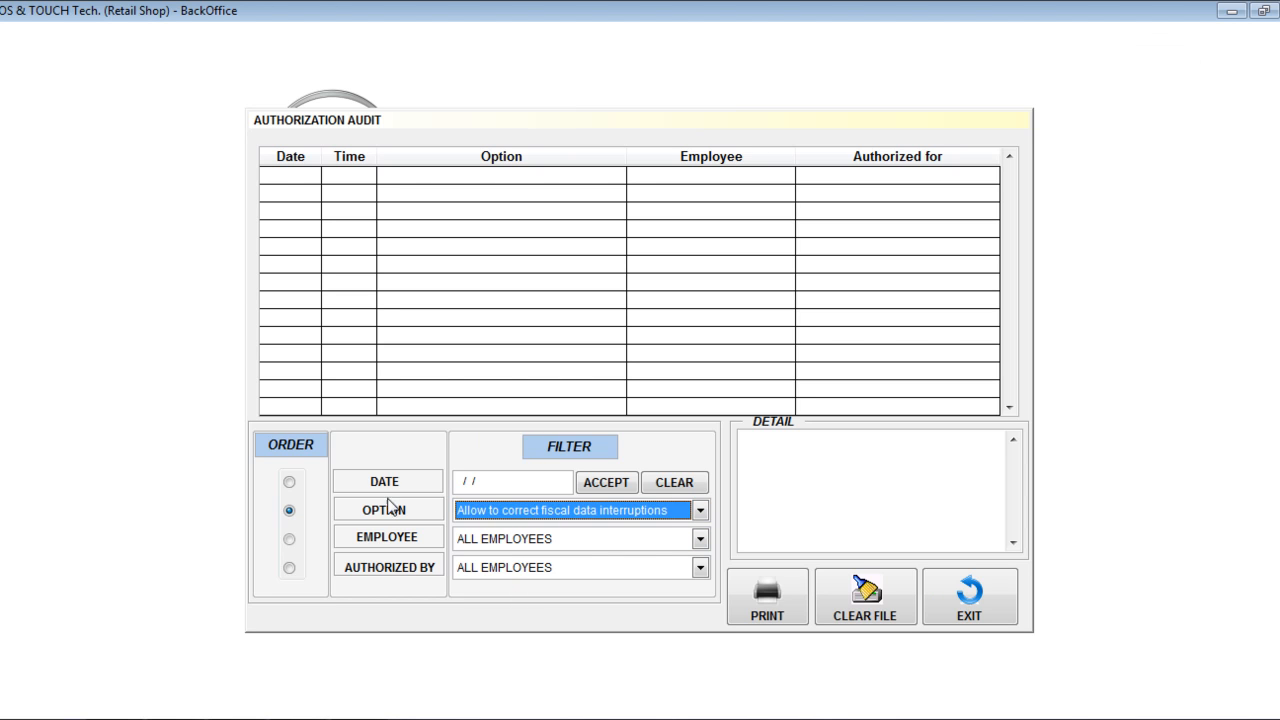
{"action": "left_click", "coordinate": [378, 477]}
{"action": "left_click", "coordinate": [379, 507]}
{"action": "left_click", "coordinate": [371, 572]}
{"action": "left_click", "coordinate": [285, 439]}
{"action": "left_click", "coordinate": [532, 546]}
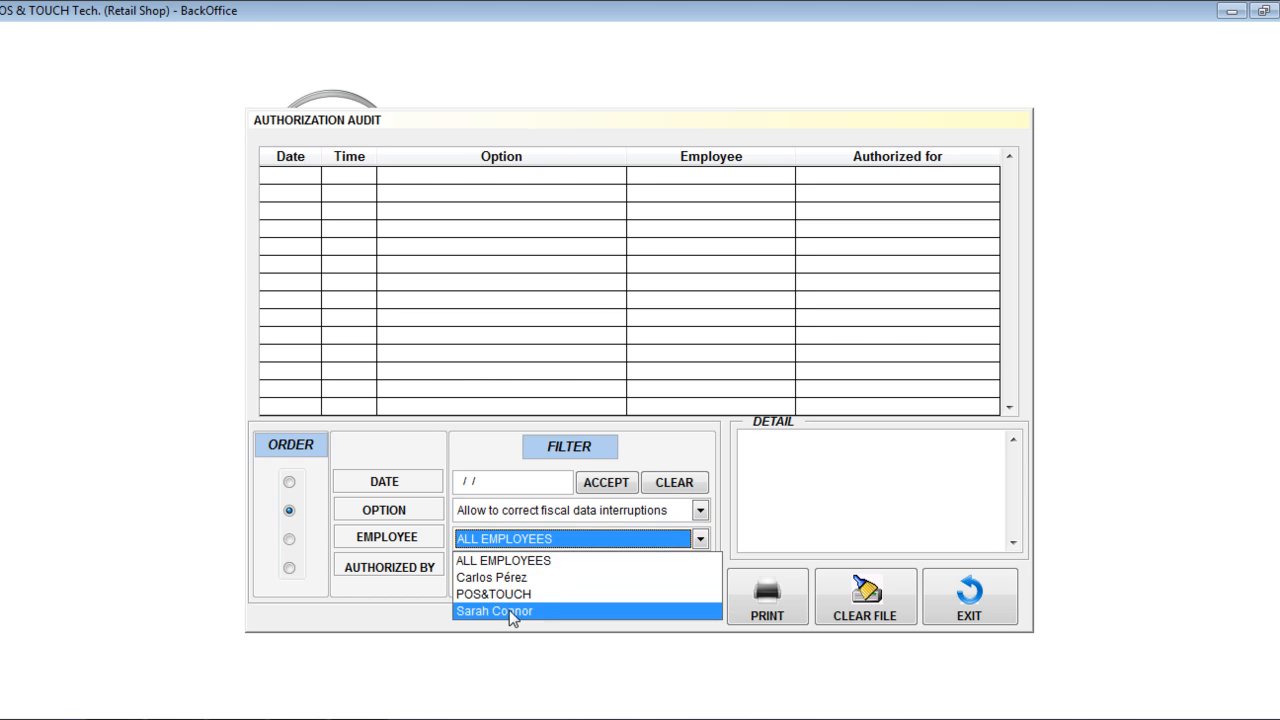
{"action": "left_click", "coordinate": [508, 609]}
{"action": "left_click", "coordinate": [521, 567]}
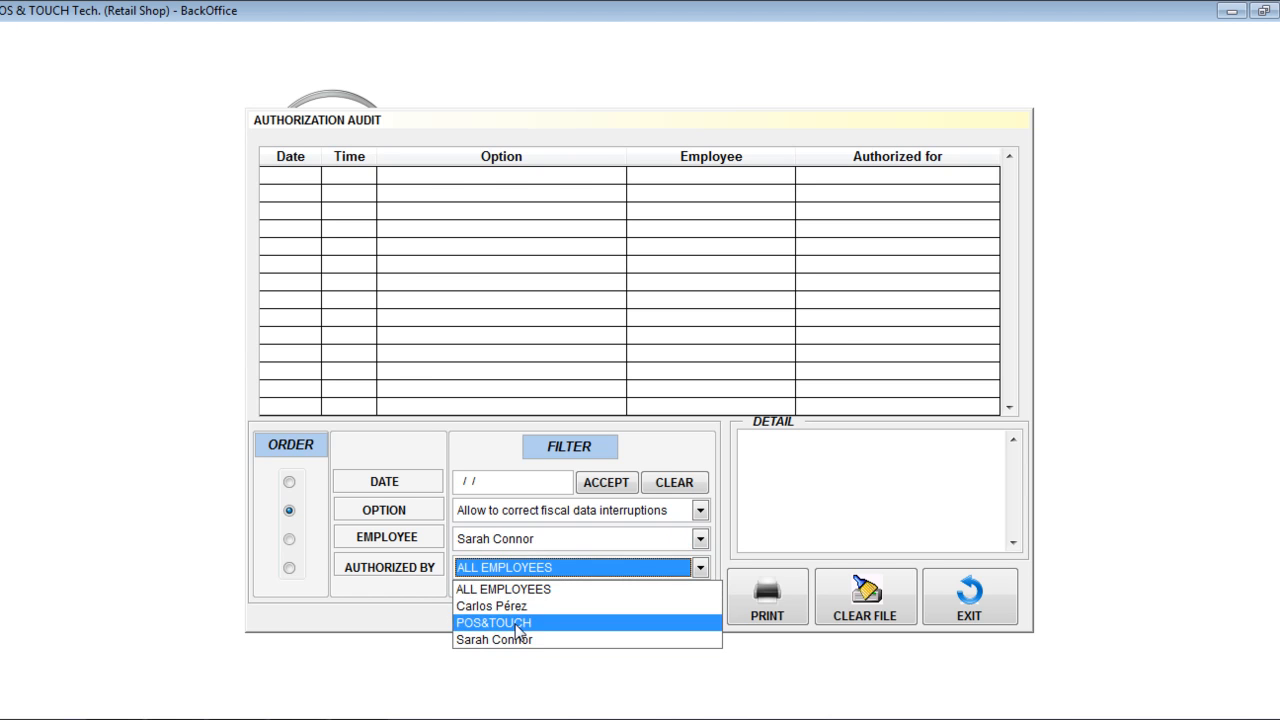
{"action": "left_click", "coordinate": [514, 622]}
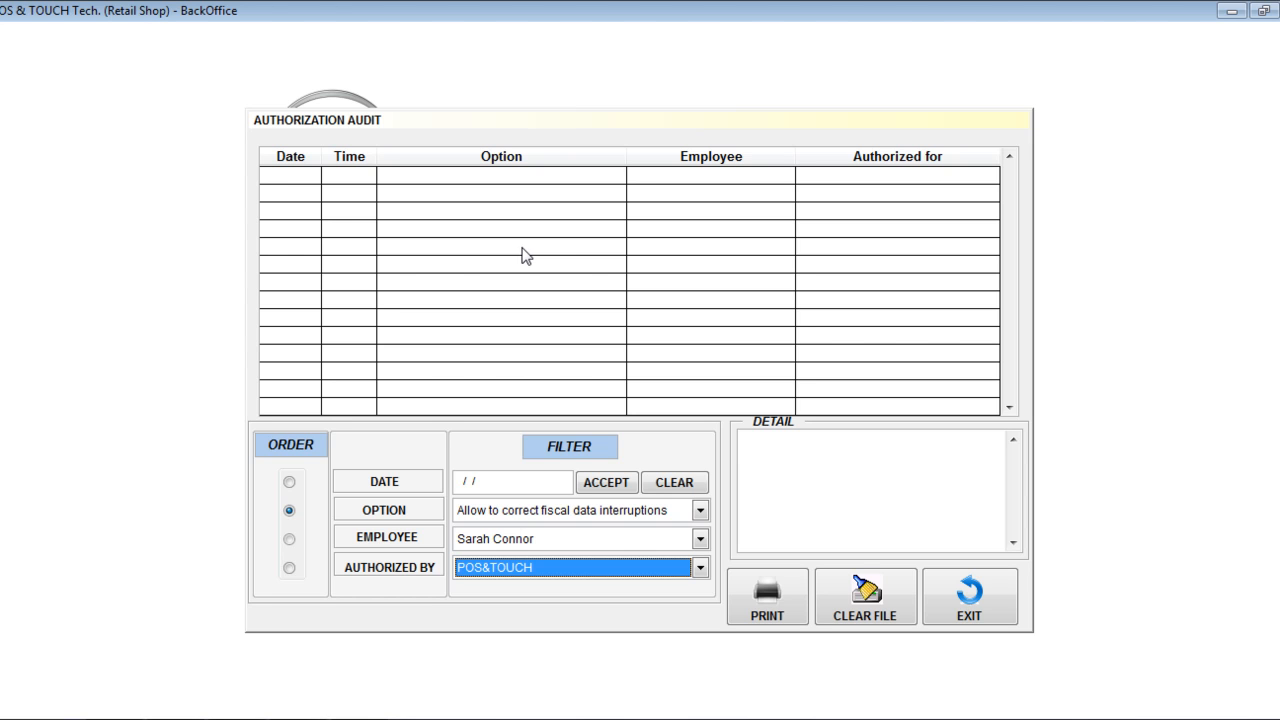
- Check the audit's Detail box and first record row, and exit the authorization audit
{"action": "left_click", "coordinate": [763, 453]}
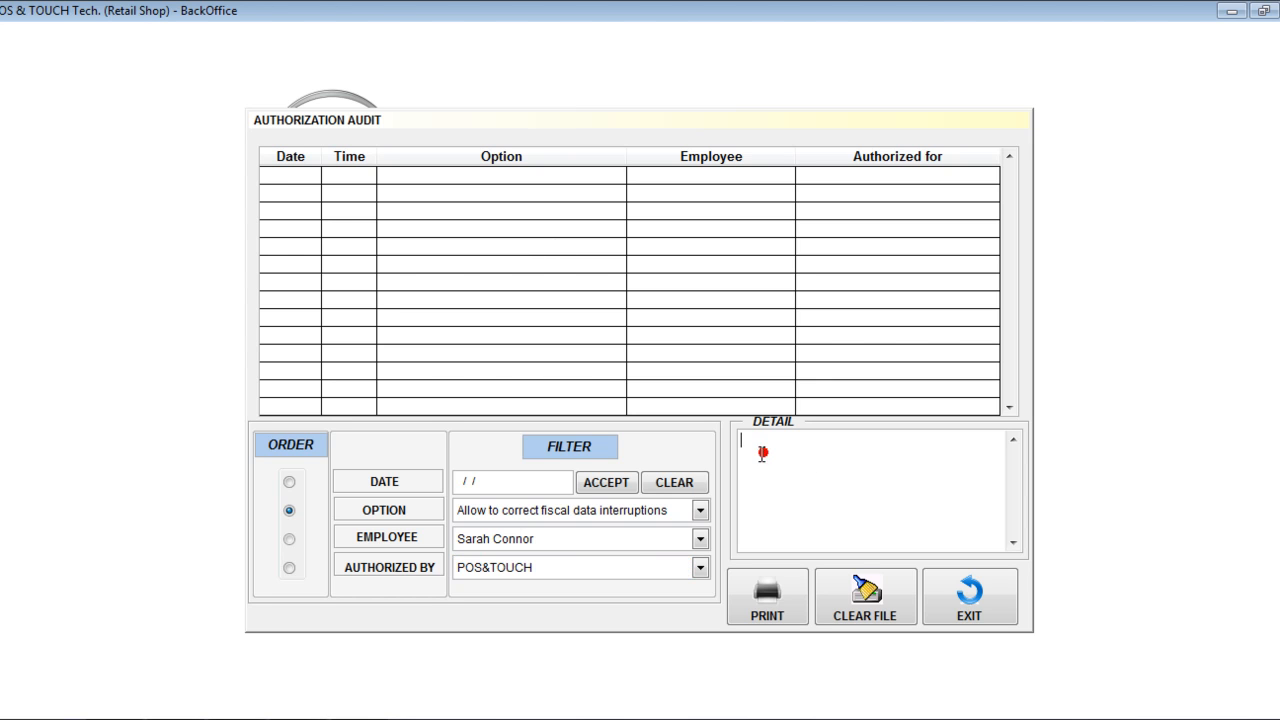
{"action": "left_click", "coordinate": [744, 440]}
{"action": "left_click", "coordinate": [282, 173]}
{"action": "left_click", "coordinate": [960, 591]}
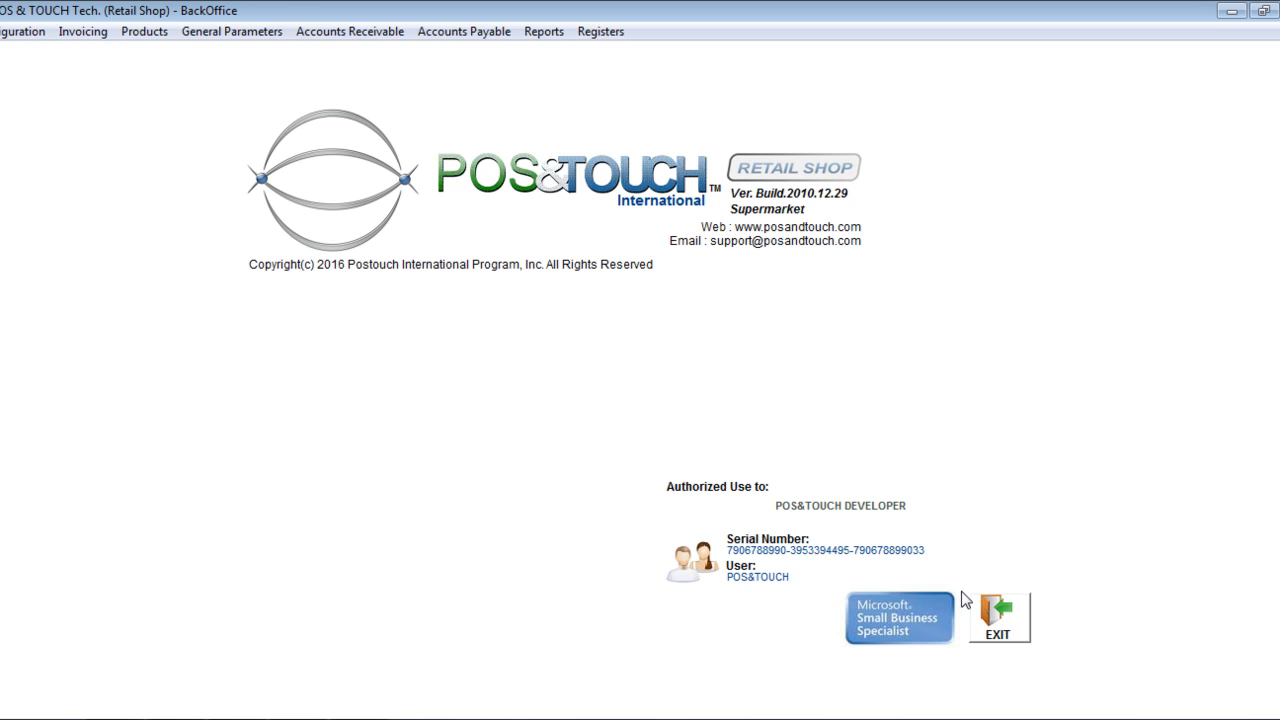